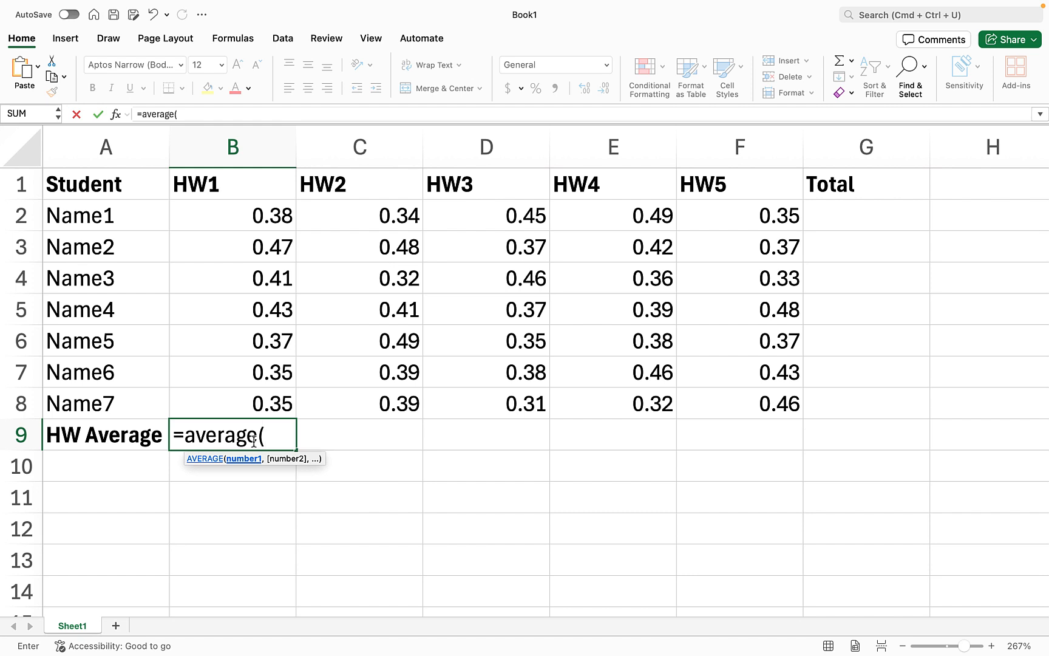
Step: Complete the HW1 average formula in B9 so it reads =AVERAGE(B2:B8)
type("B2")
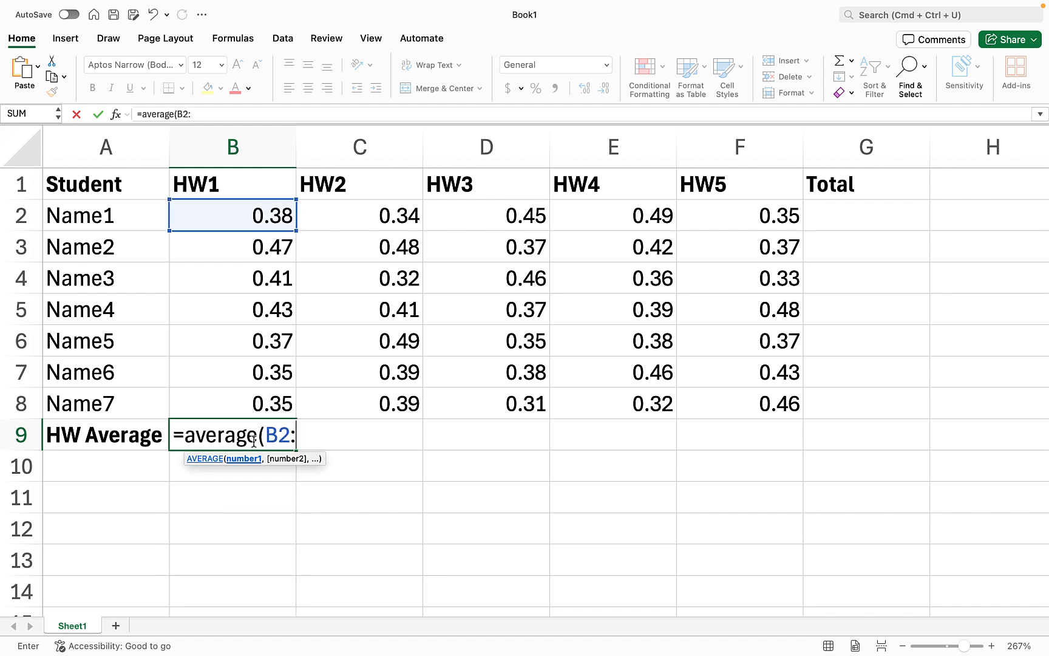
type(":B8)")
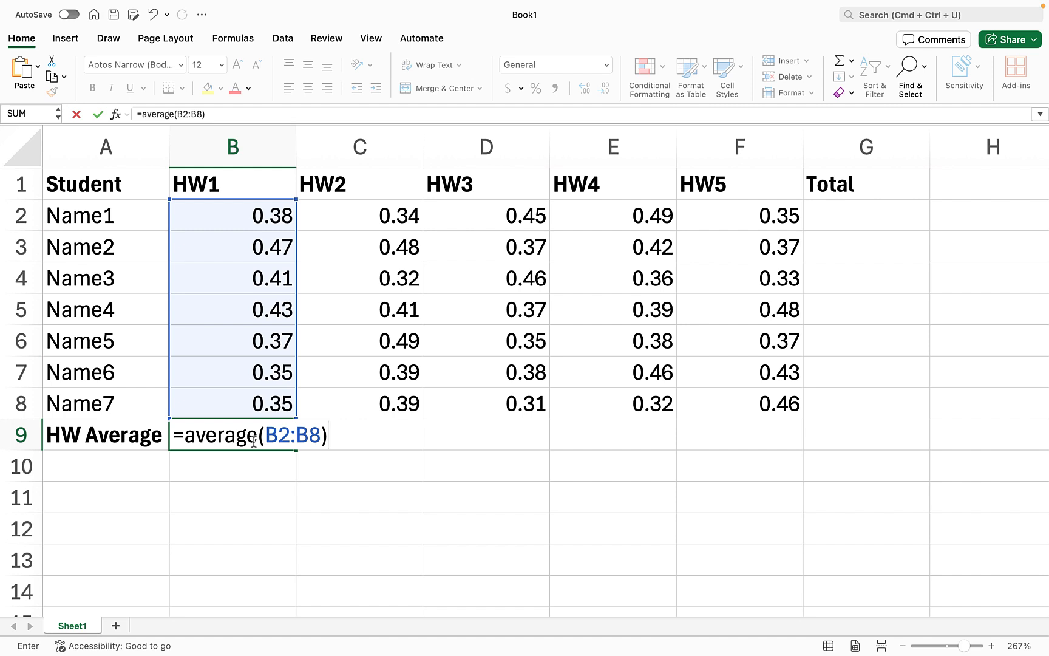
key("Return")
Step: Copy the HW1 average formula from B9 into C9 for HW2
left_click(254, 444)
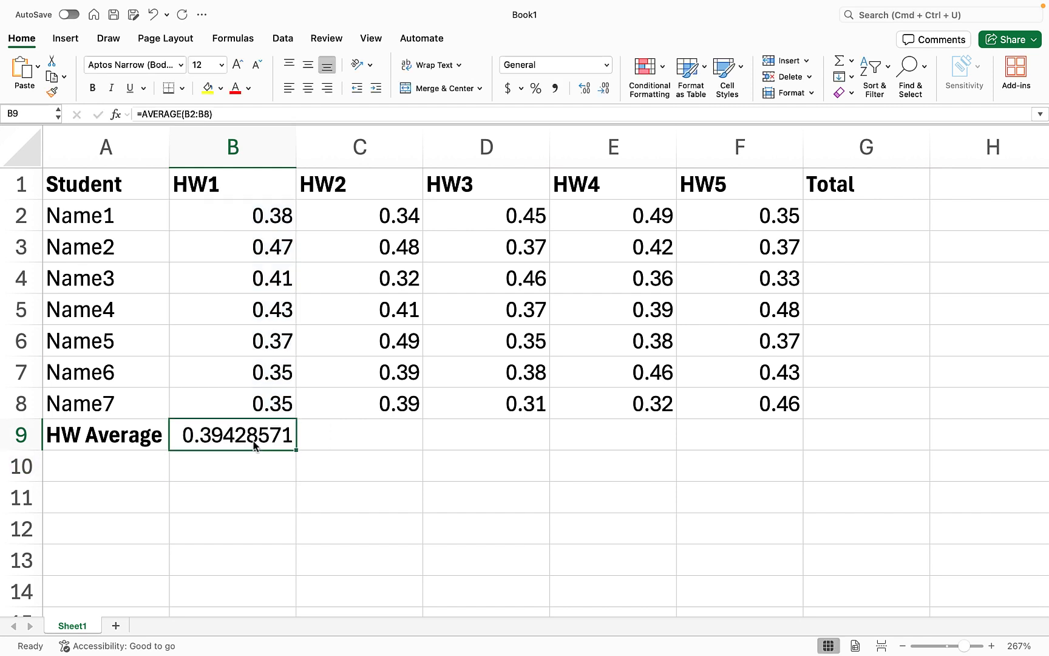
key("super+c")
key("Right")
key("super+v")
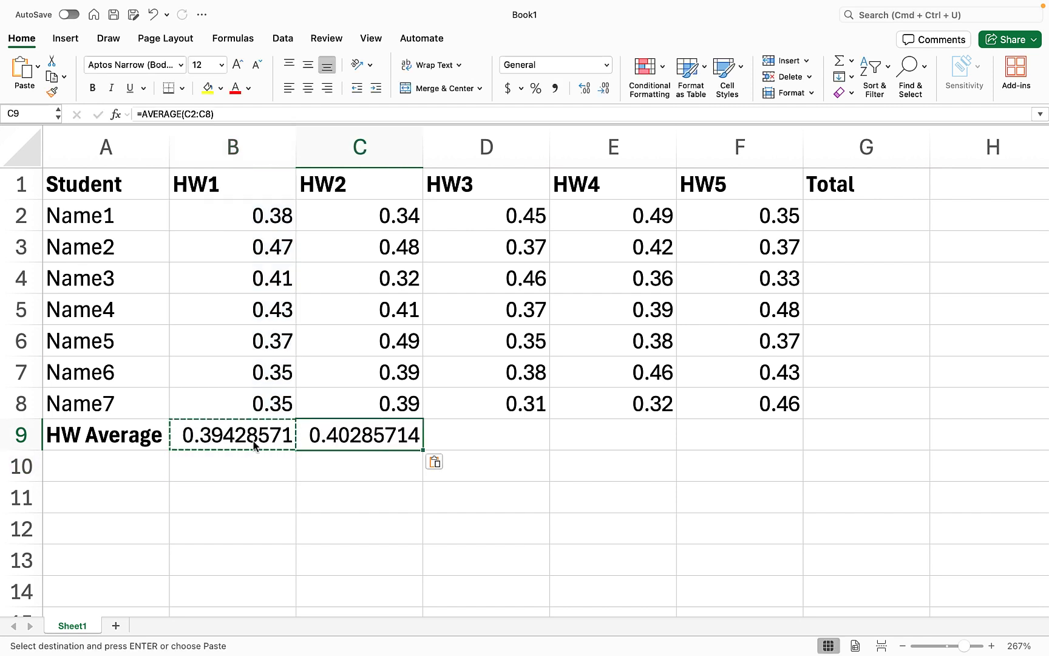
key("Right")
key("Left")
key("Escape")
key("Down")
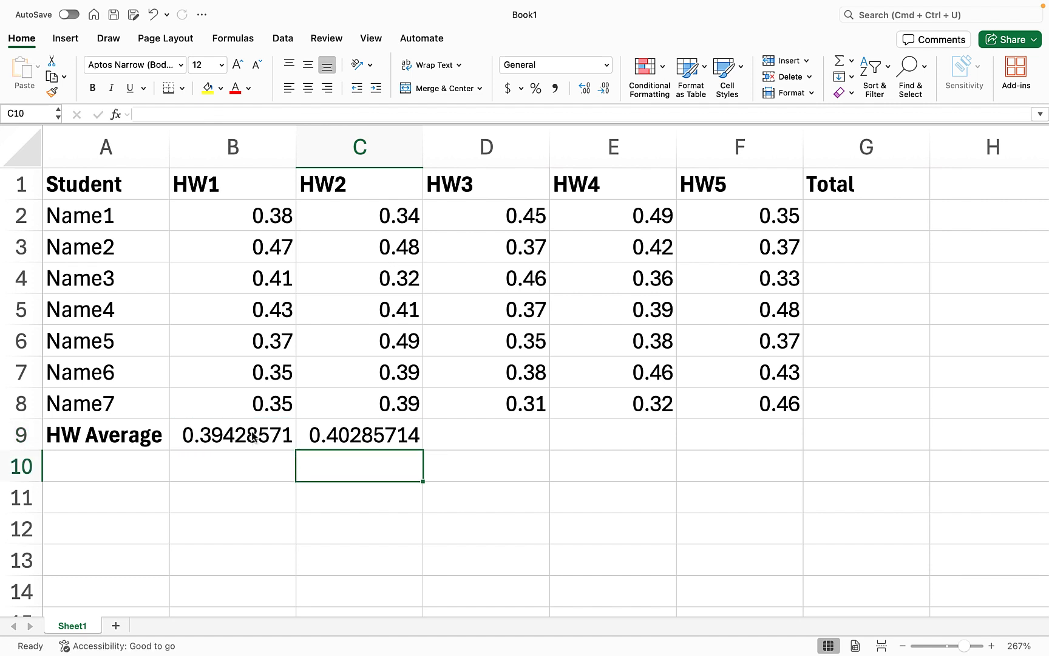
Step: Examine which cell range the copied average formula in C9 refers to
left_click(348, 434)
double_click(361, 433)
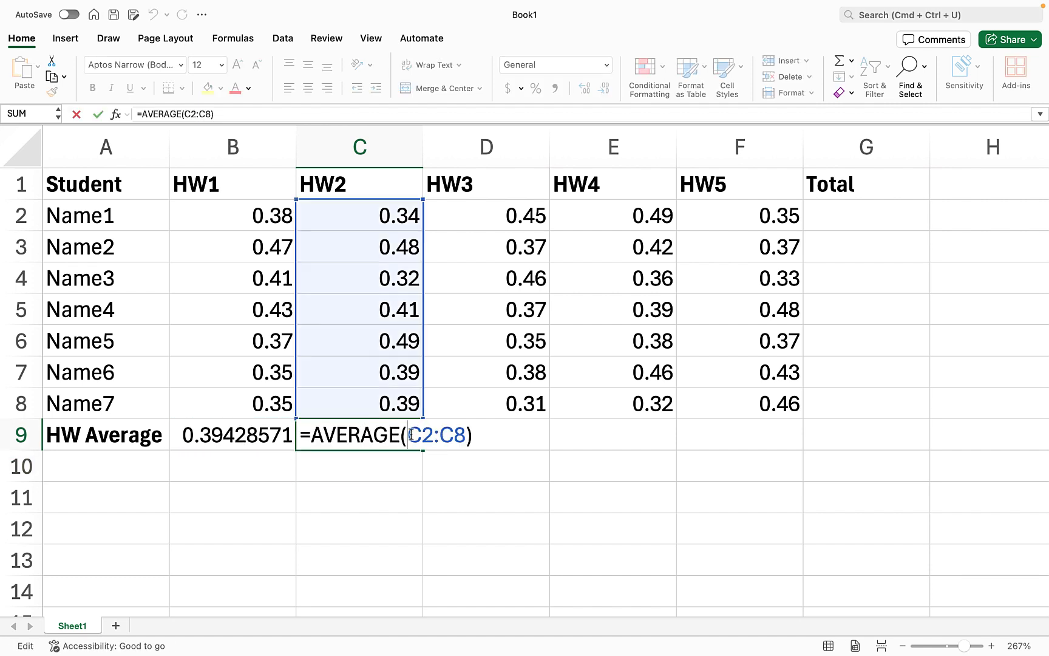
left_click_drag(410, 435, 461, 435)
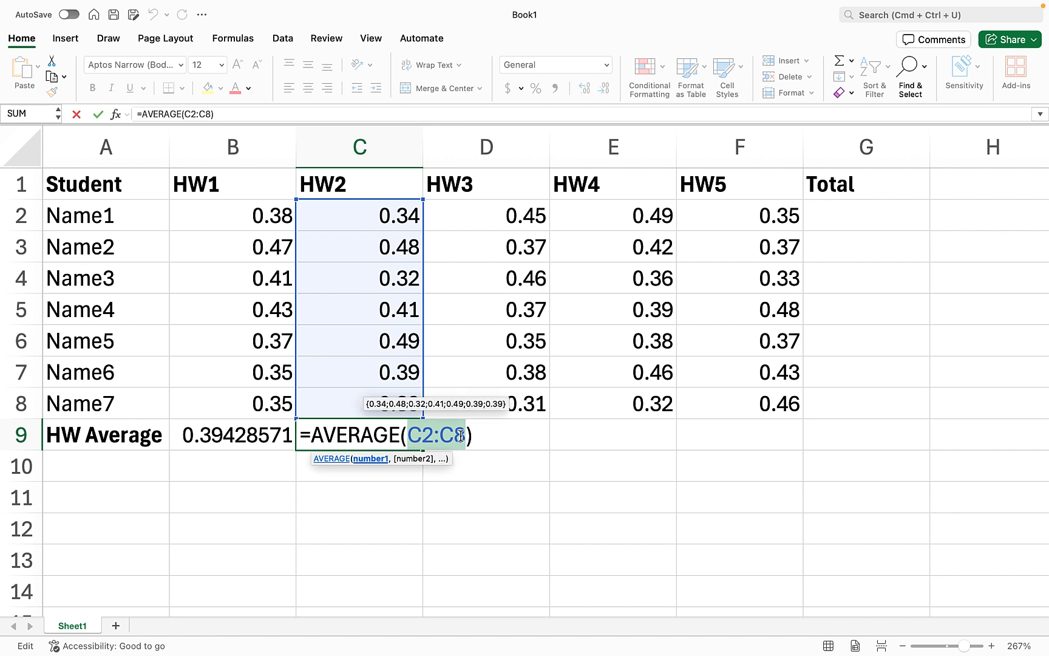
Step: Fill the B9 average formula across row 9 through F9 and check the references in E9 and F9
left_click(285, 438)
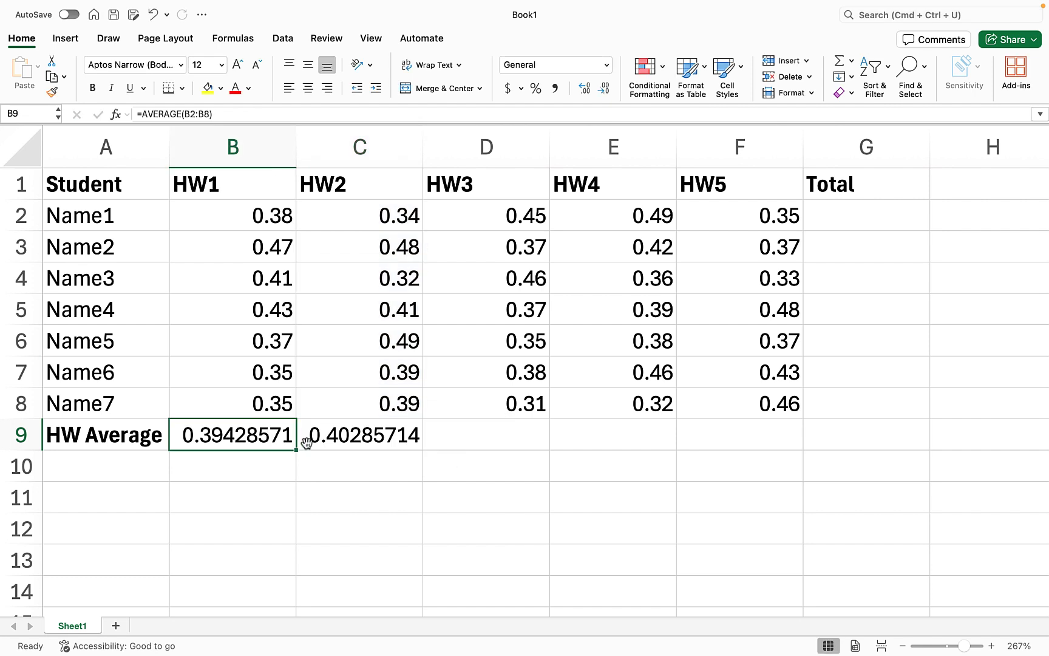
left_click_drag(296, 450, 774, 436)
double_click(599, 433)
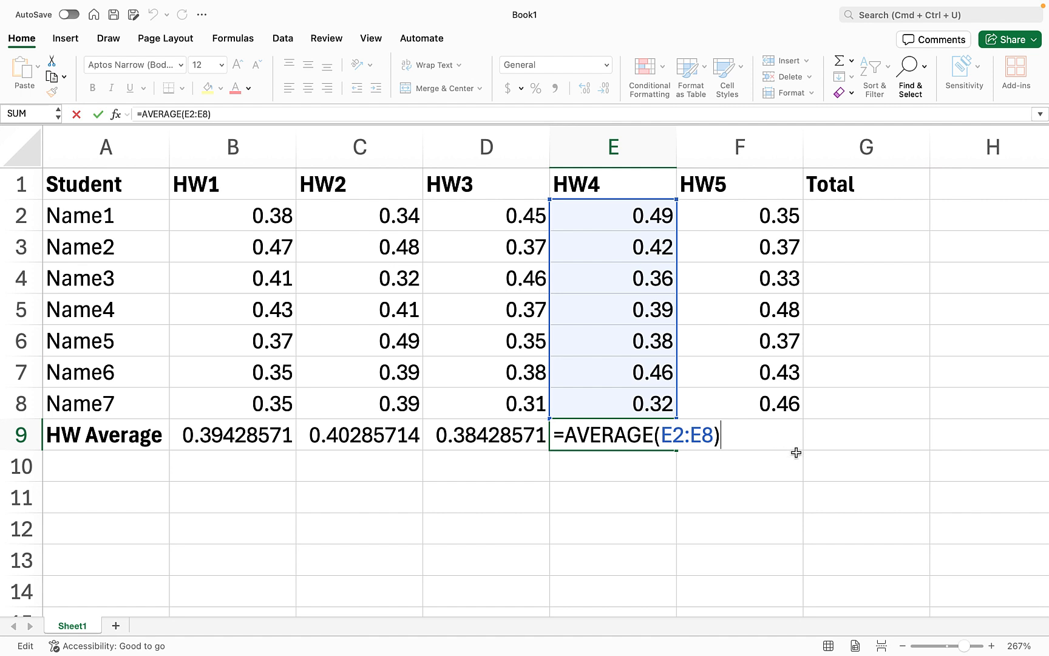
left_click(789, 489)
left_click(790, 410)
double_click(770, 436)
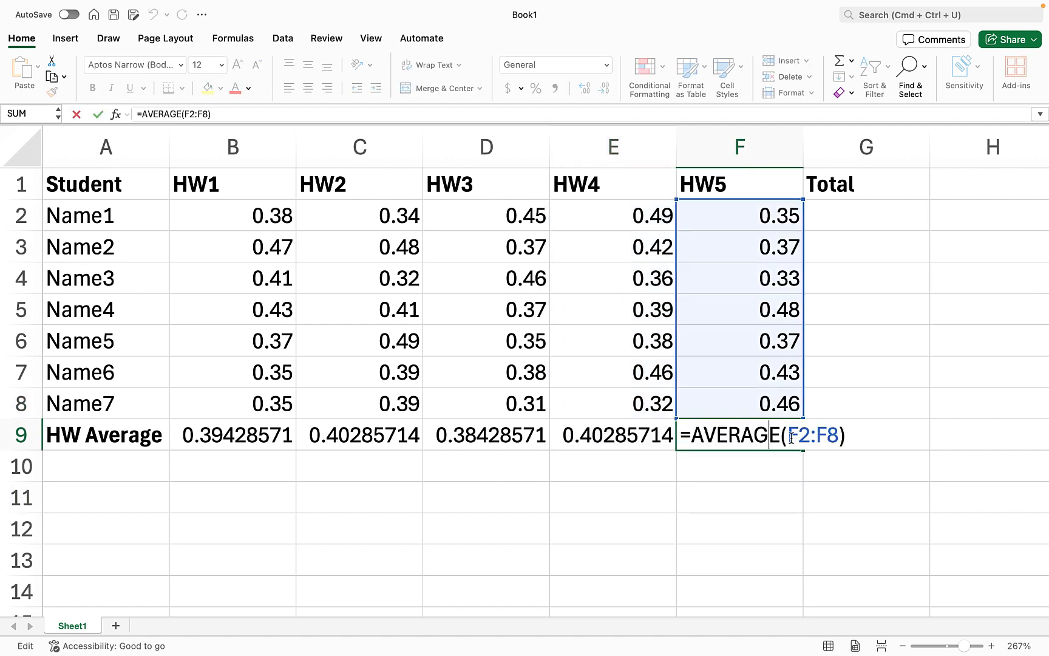
left_click(360, 464)
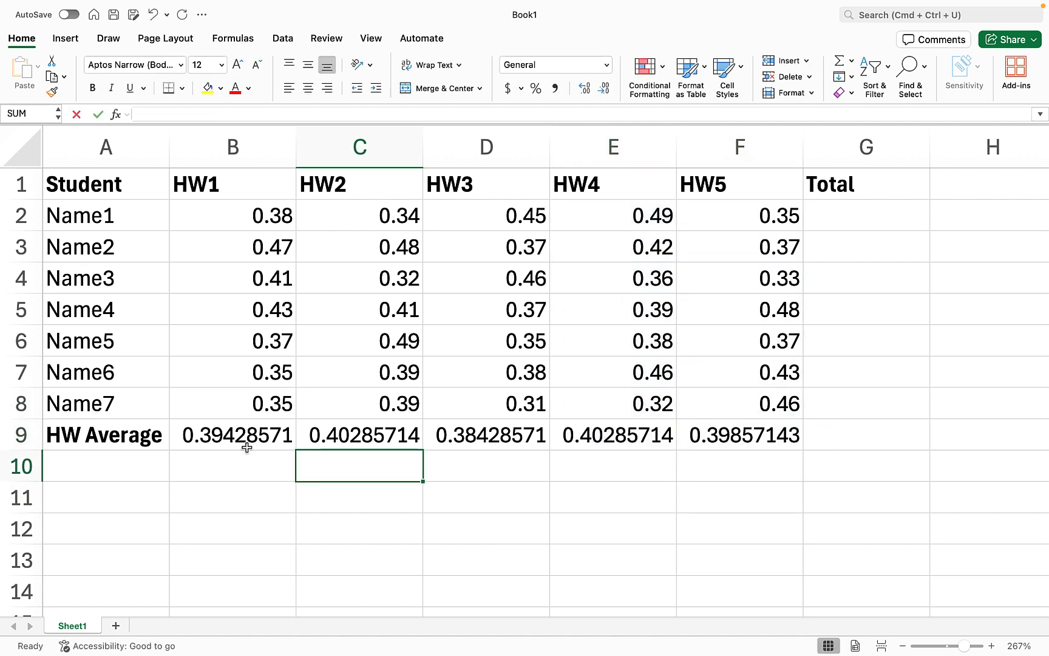
Step: Lock the column references in B9's formula so it reads =AVERAGE($B2:$B8)
left_click(248, 441)
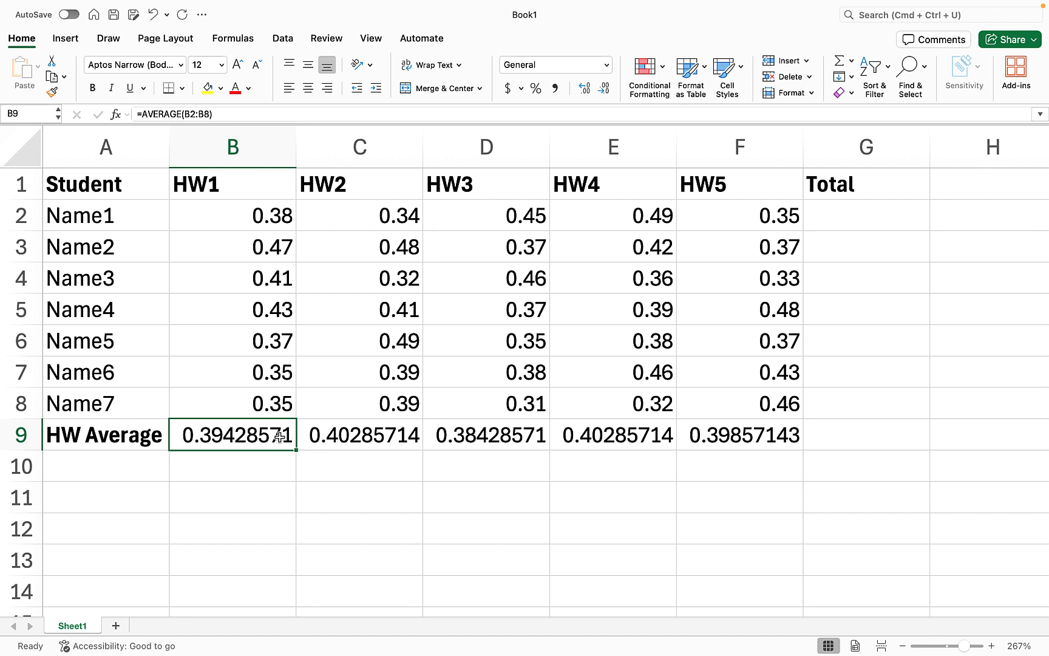
left_click(185, 114)
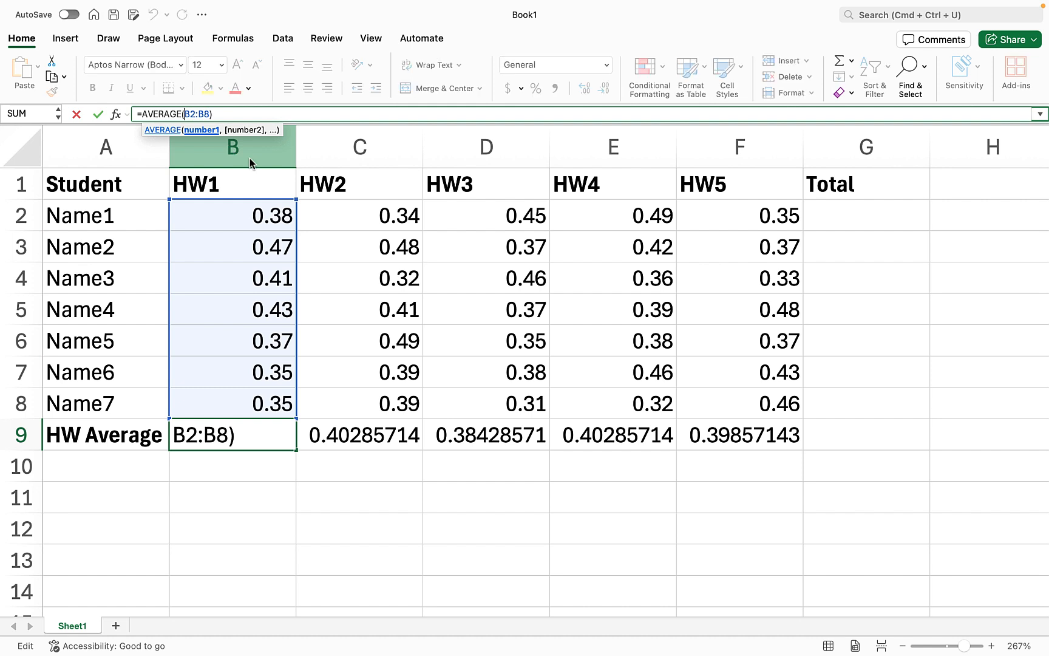
type("$")
key("Right")
key("Right")
key("Right")
left_click(286, 434)
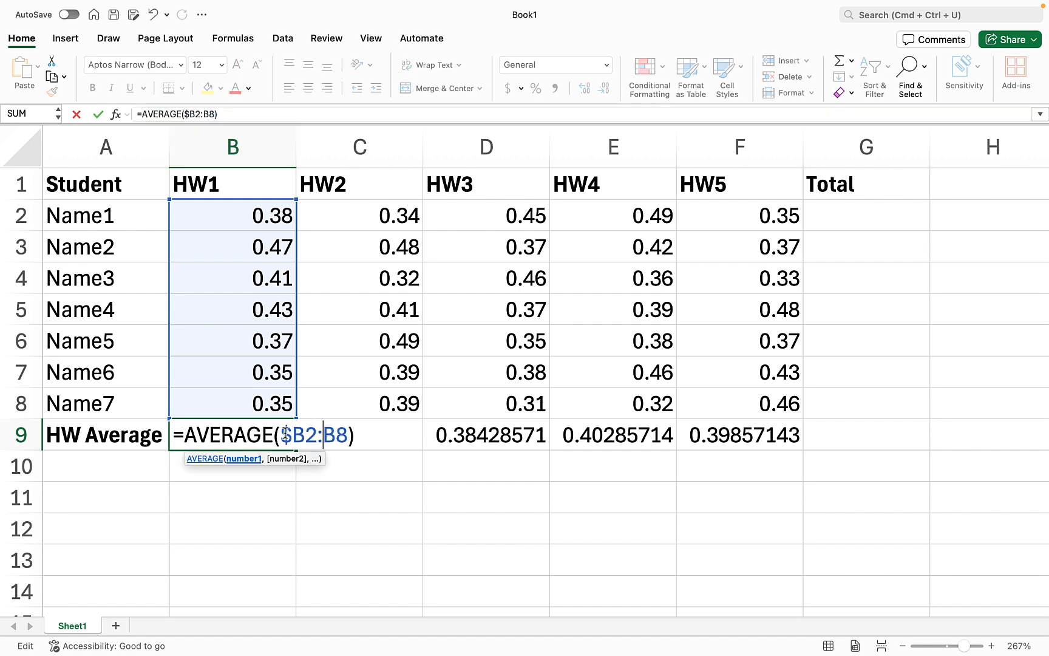
type("$")
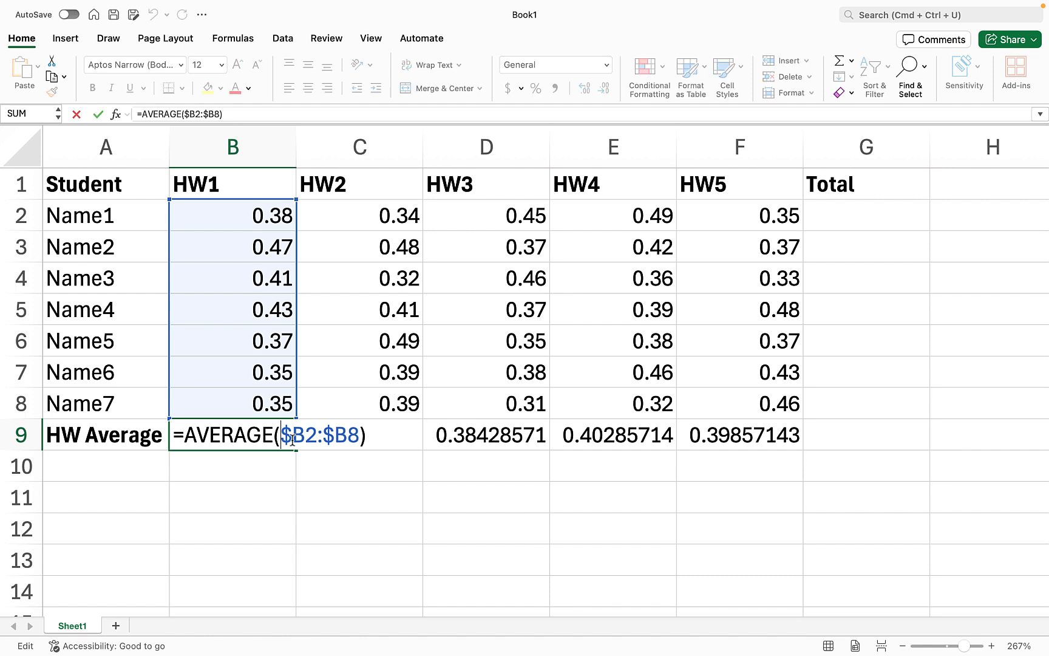
left_click_drag(286, 434, 361, 440)
key("Return")
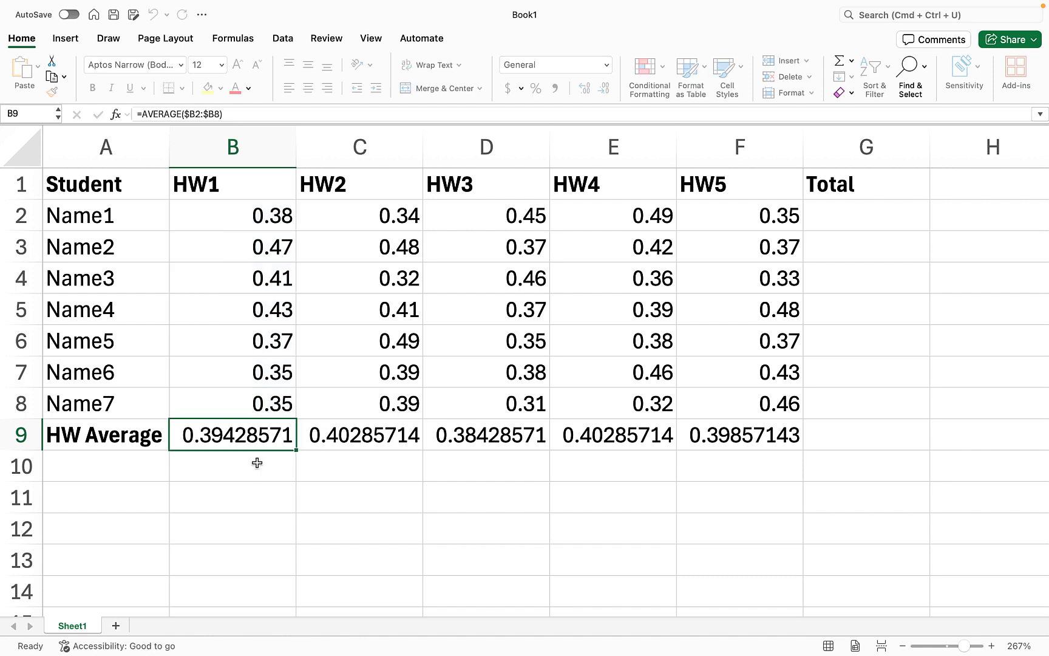
Step: Fill the column-locked average formula from B9 across to F9 and inspect the references in C9 and E9
left_click_drag(297, 450, 692, 455)
left_click(358, 438)
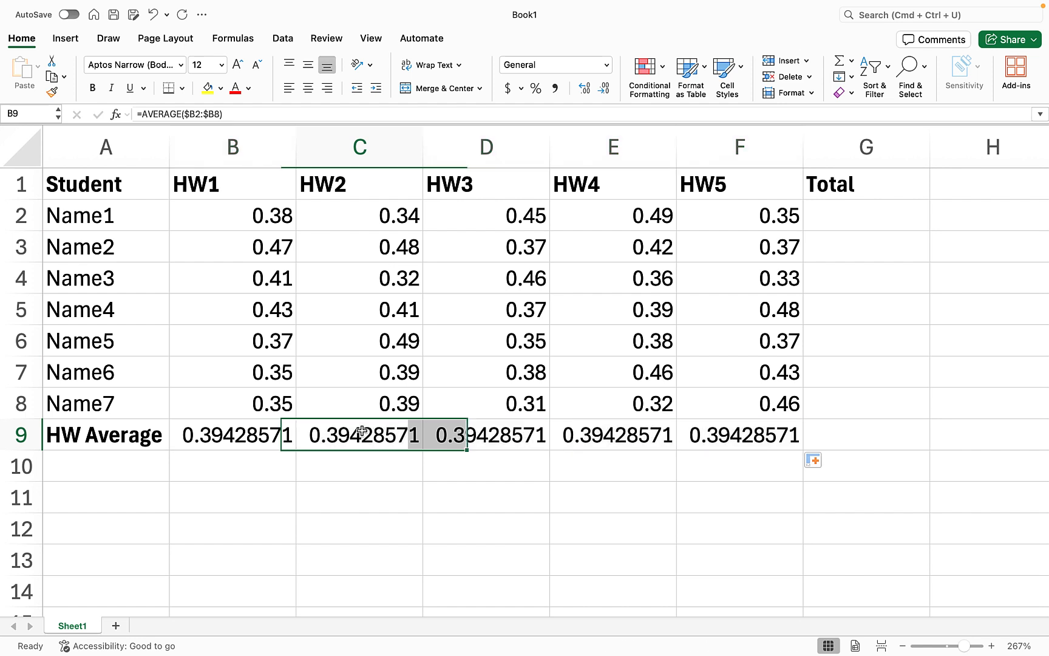
double_click(363, 433)
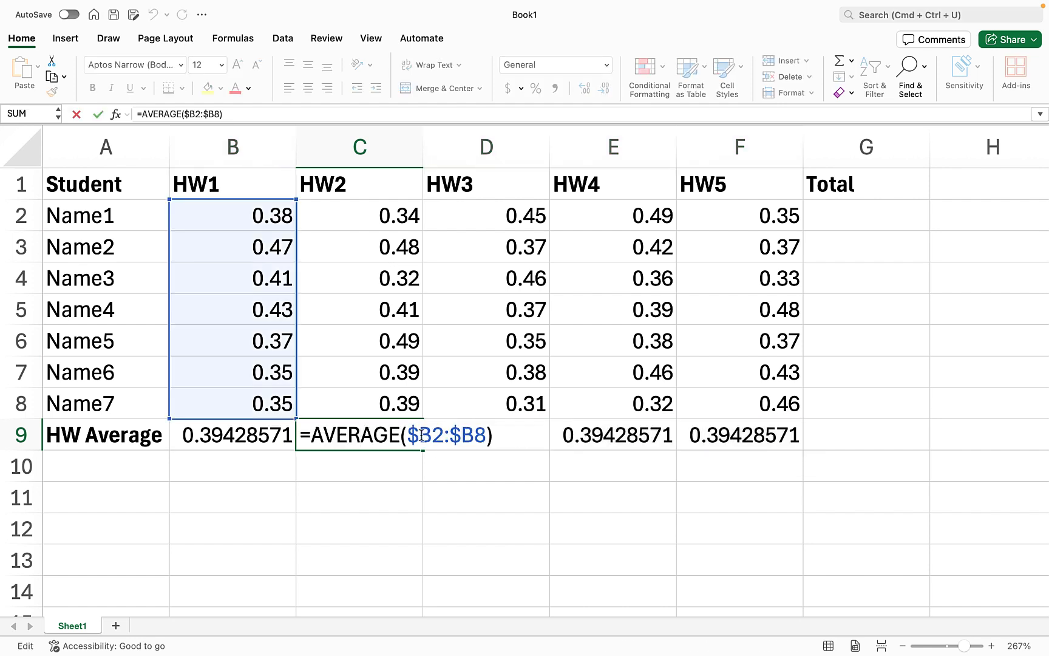
left_click_drag(421, 435, 488, 433)
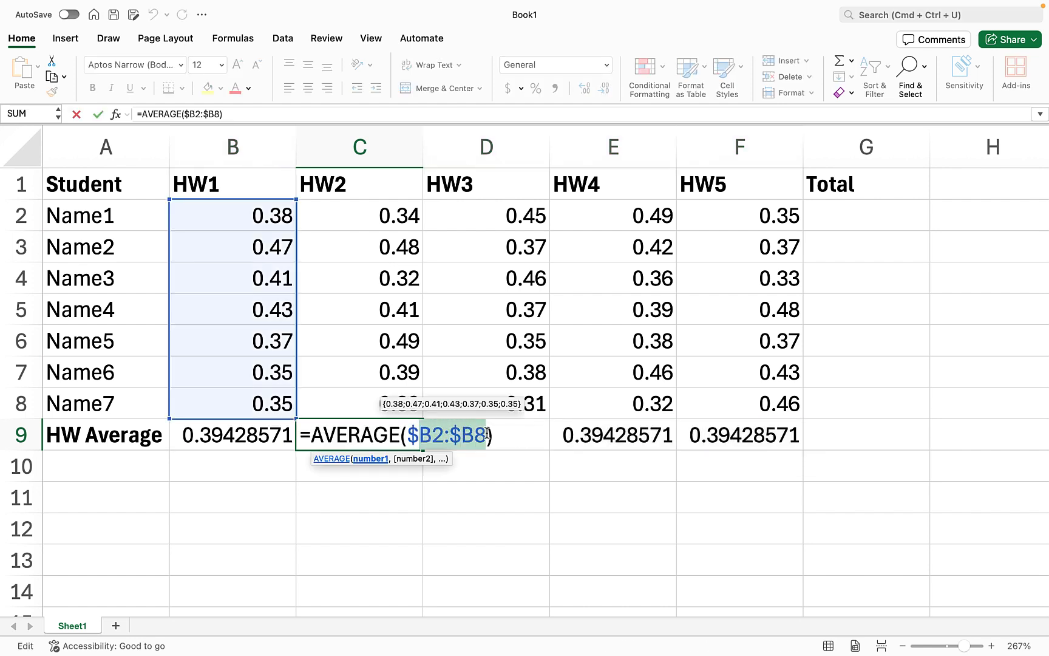
double_click(600, 444)
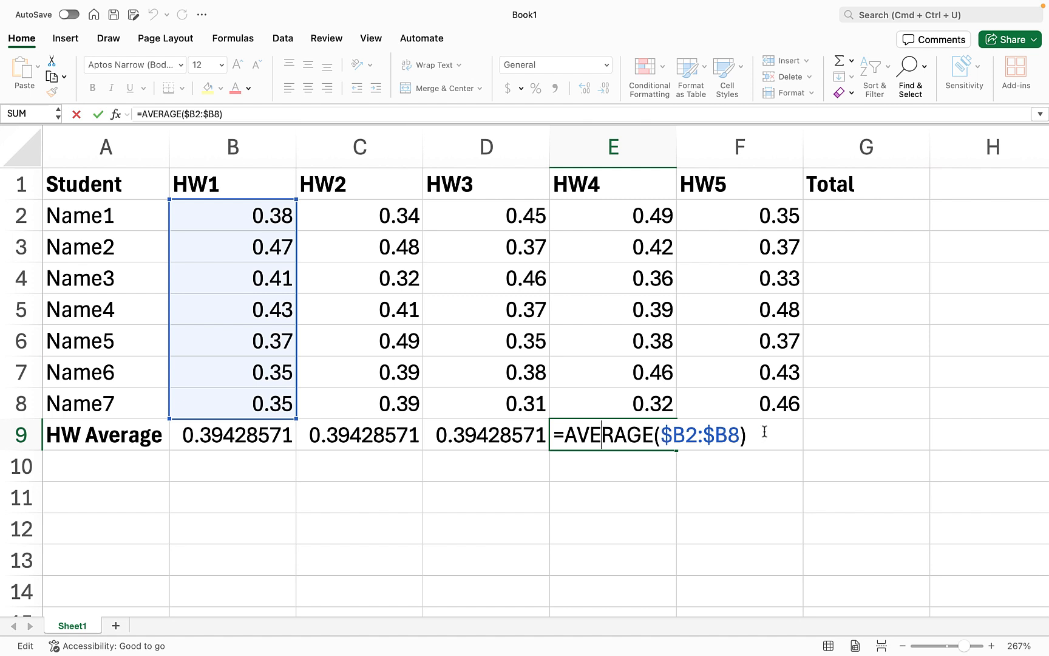
left_click(364, 439)
Step: Repeat the transfer of B9's column-locked formula to C9:F9, first by copy and paste, then by filling across
left_click(267, 442)
key("super+c")
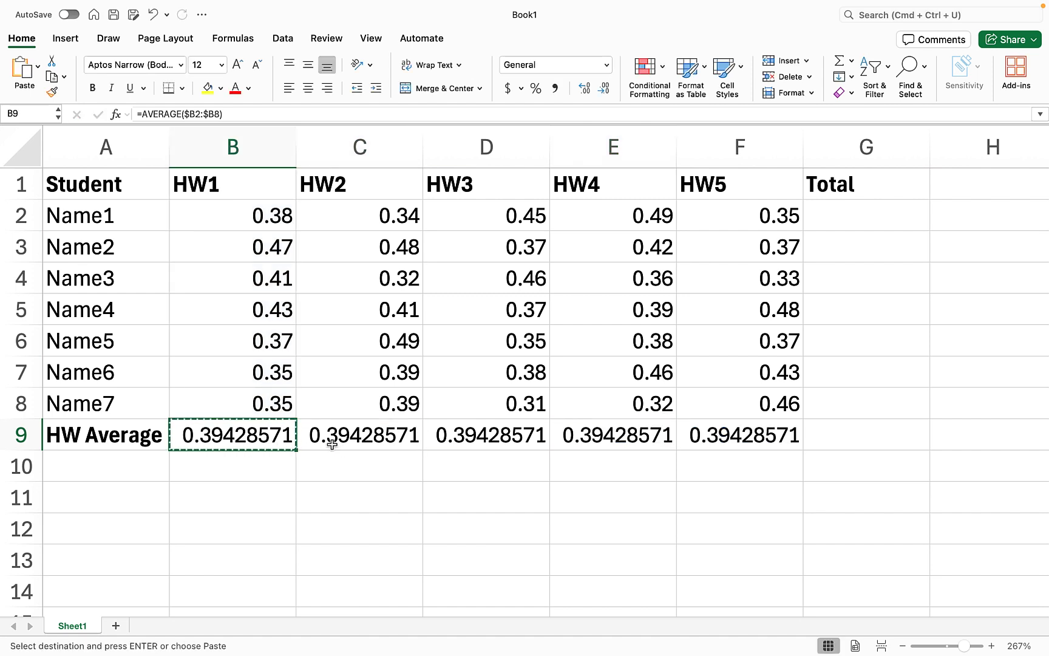
left_click_drag(336, 446, 708, 444)
key("super+v")
left_click(446, 458)
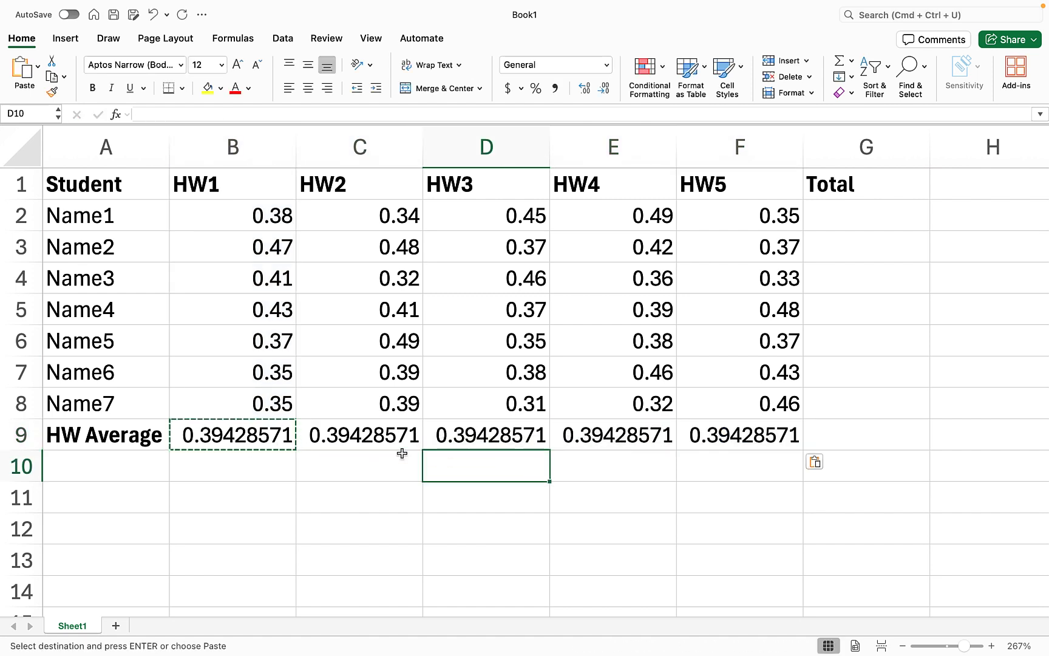
left_click(259, 425)
left_click_drag(296, 450, 762, 462)
Step: Remove both dollar signs from B9's formula so it reads =AVERAGE(B2:B8)
left_click(282, 433)
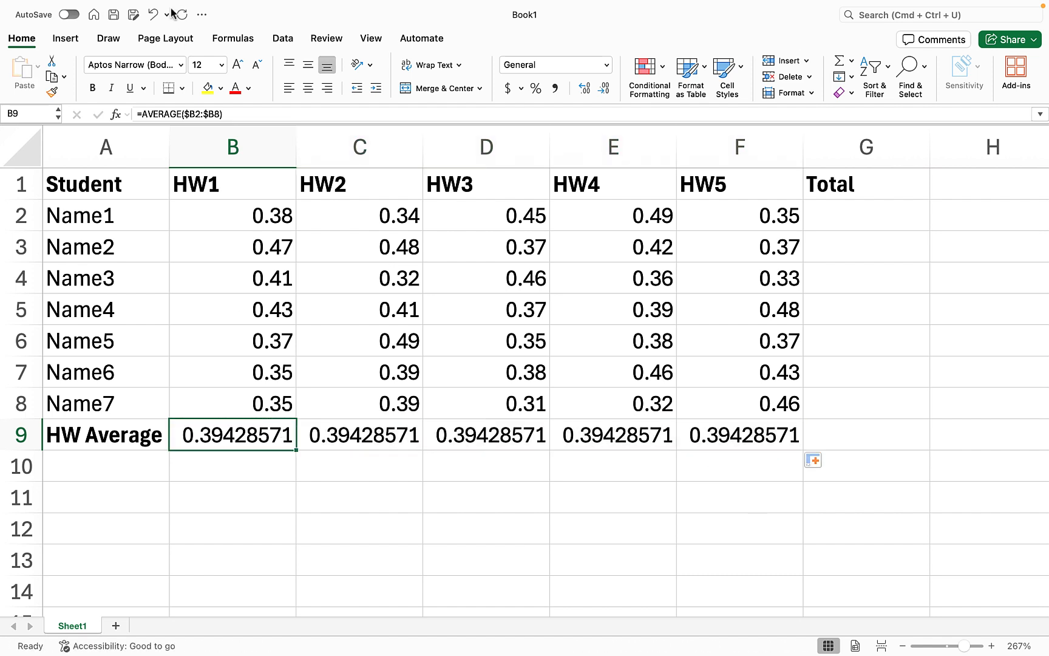
left_click(191, 112)
key("BackSpace")
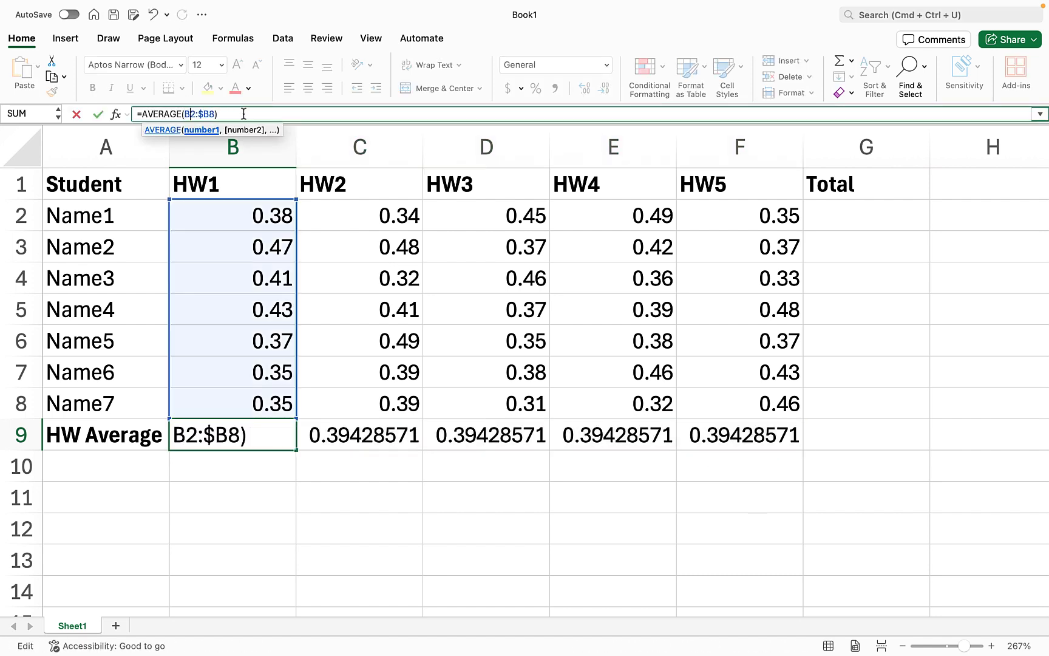
left_click(216, 434)
key("BackSpace")
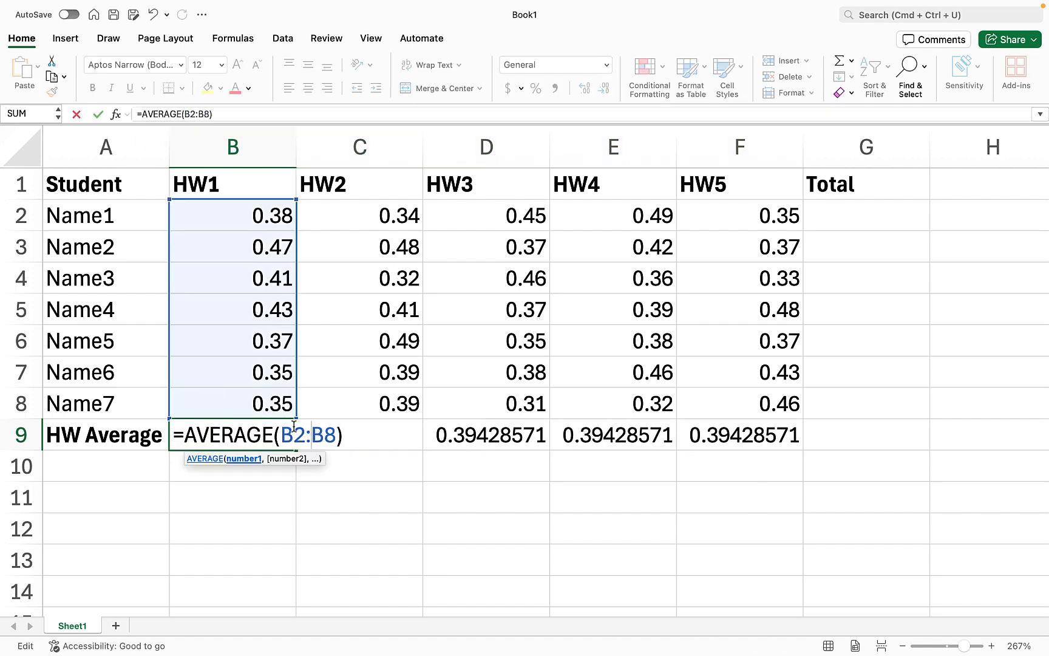
key("Return")
Step: Copy the relative average formula from B9 into C9:F9
key("Up")
key("super+c")
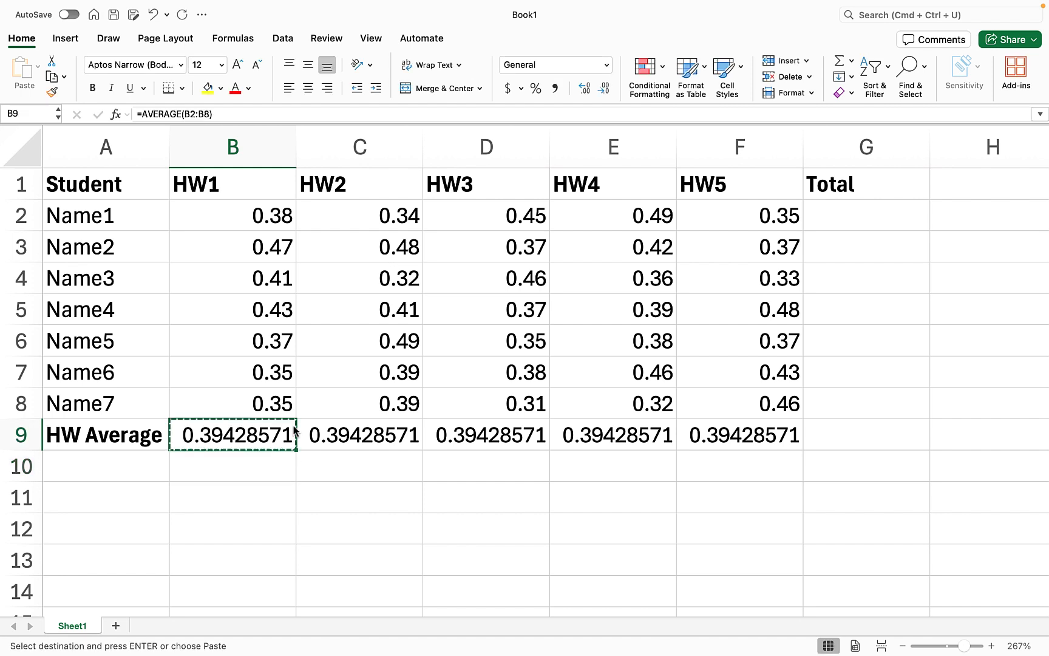
key("Right")
key("shift+Right")
key("shift+Right")
key("shift+Right")
key("super+v")
key("Left")
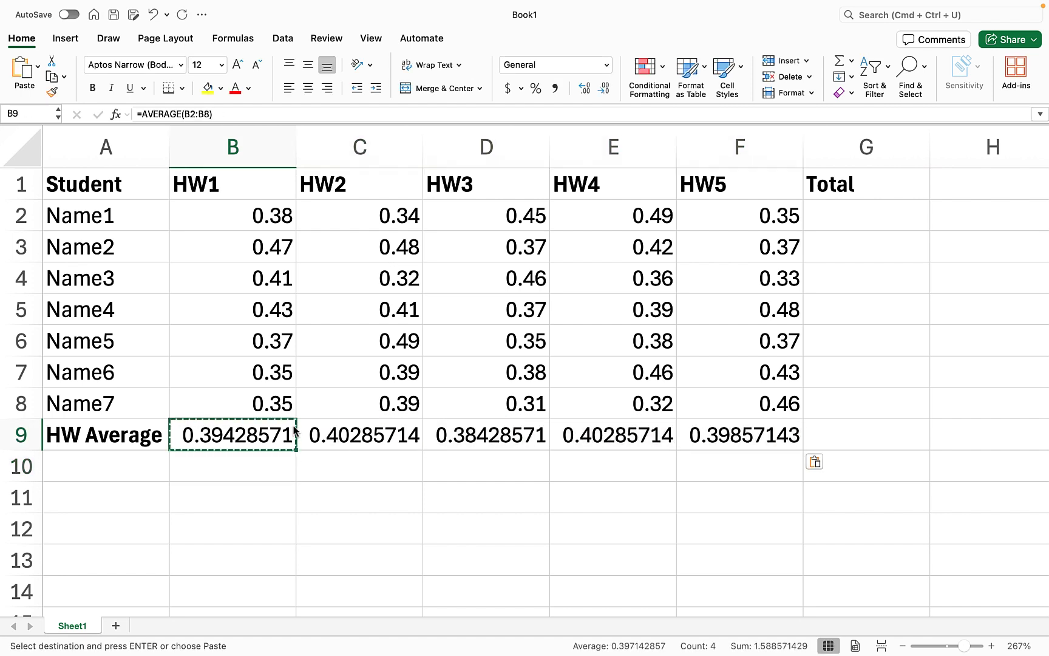
Step: Enter the label "HW1 Average:" in B12 and make it bold
left_click(258, 528)
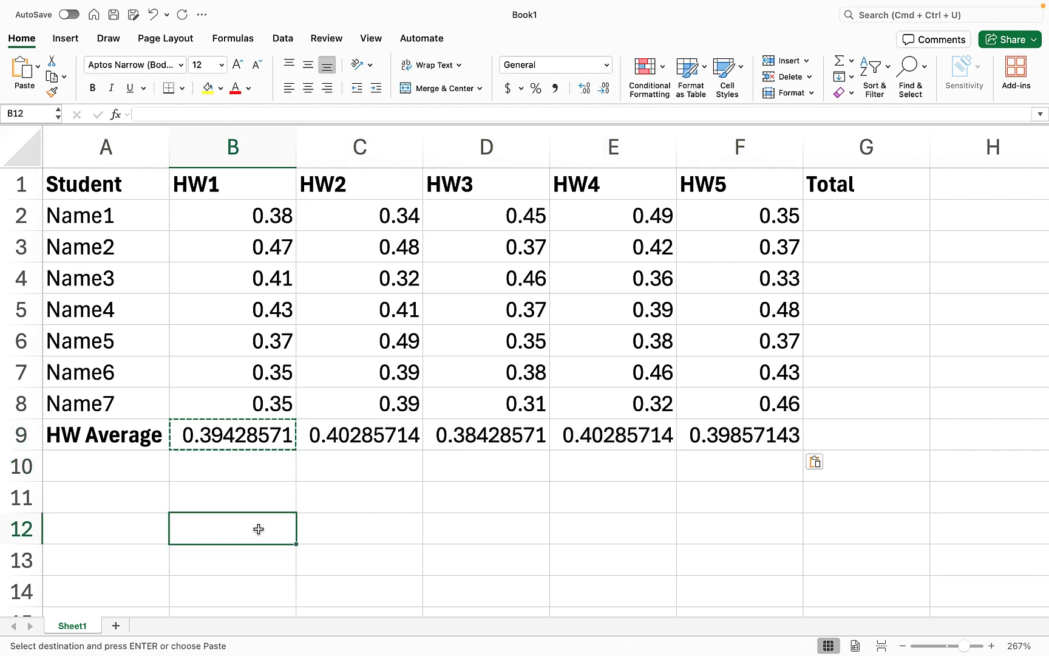
type("HW1 Average:")
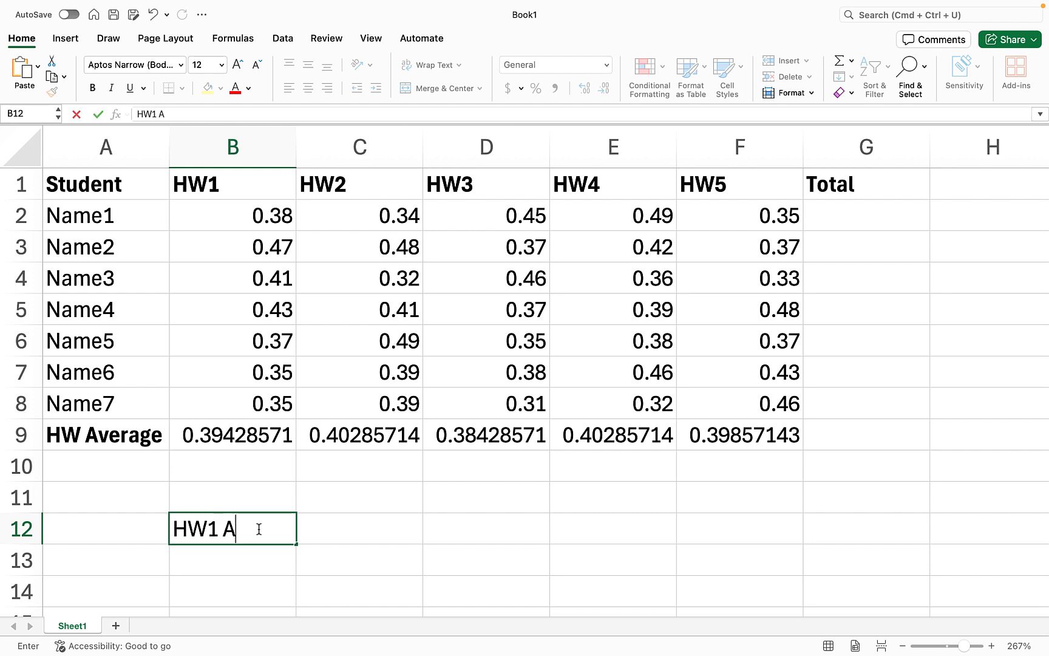
key("ctrl+Return")
key("super+b")
key("Right")
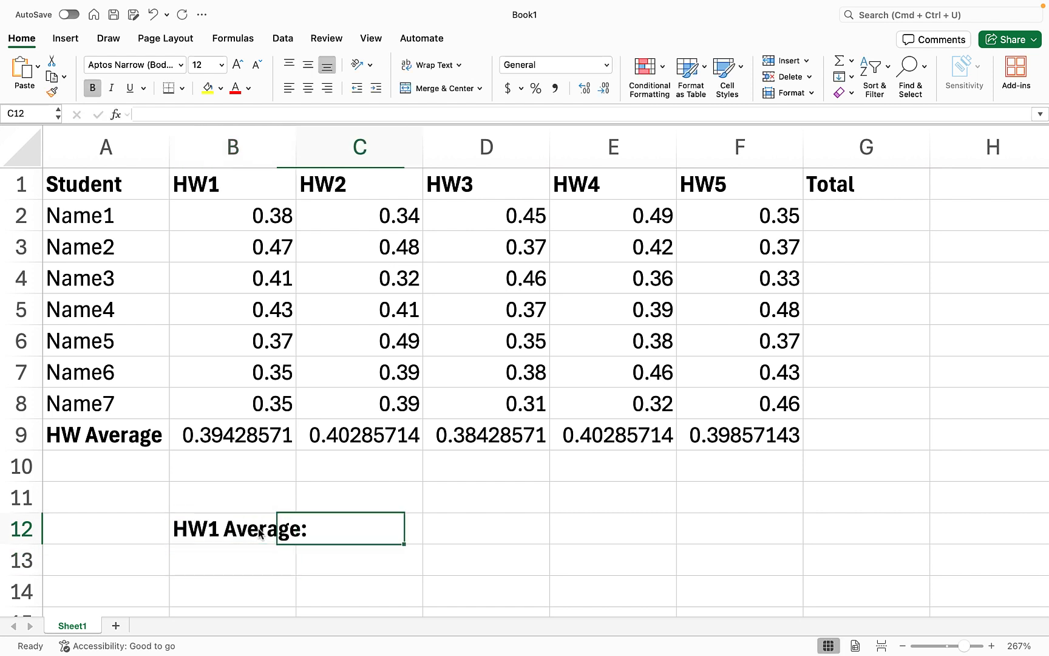
key("Right")
key("Left")
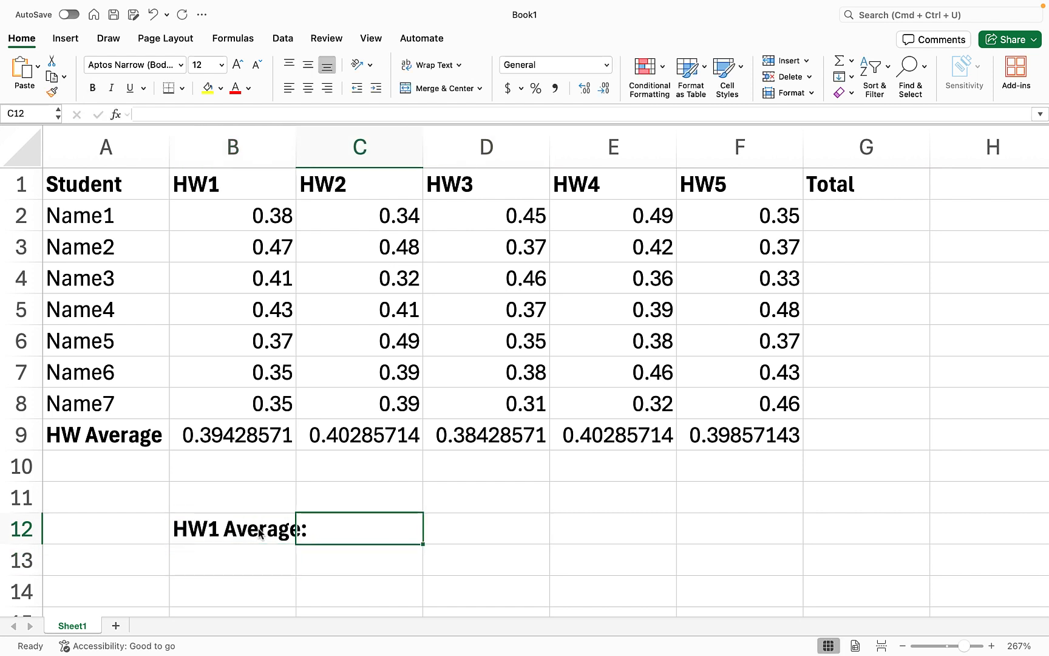
Step: Copy the HW1 average formula from B9 into C12 beside the new label
left_click(231, 435)
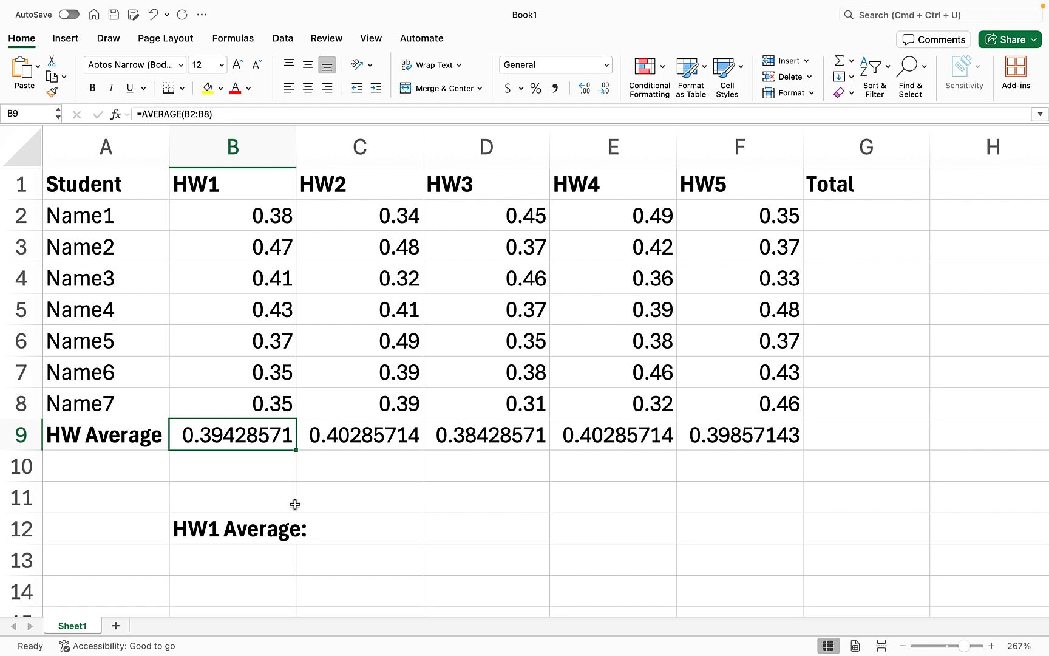
key("super+c")
left_click(359, 537)
key("super+v")
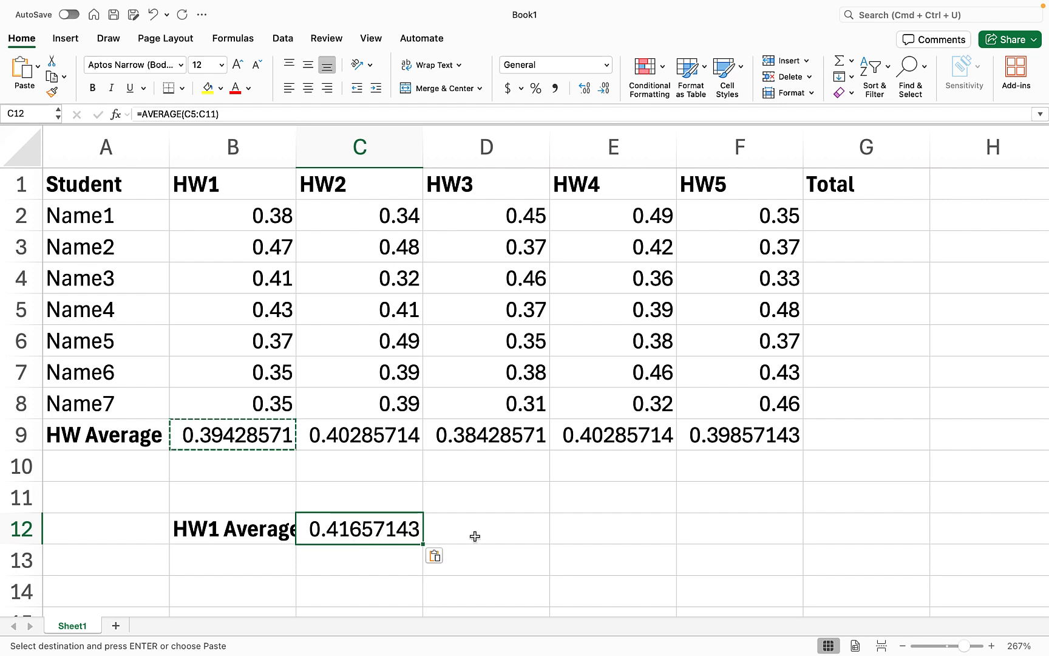
Step: Inspect the range used by the pasted formula in C12, then return to the original formula in B9
left_click(476, 526)
double_click(389, 538)
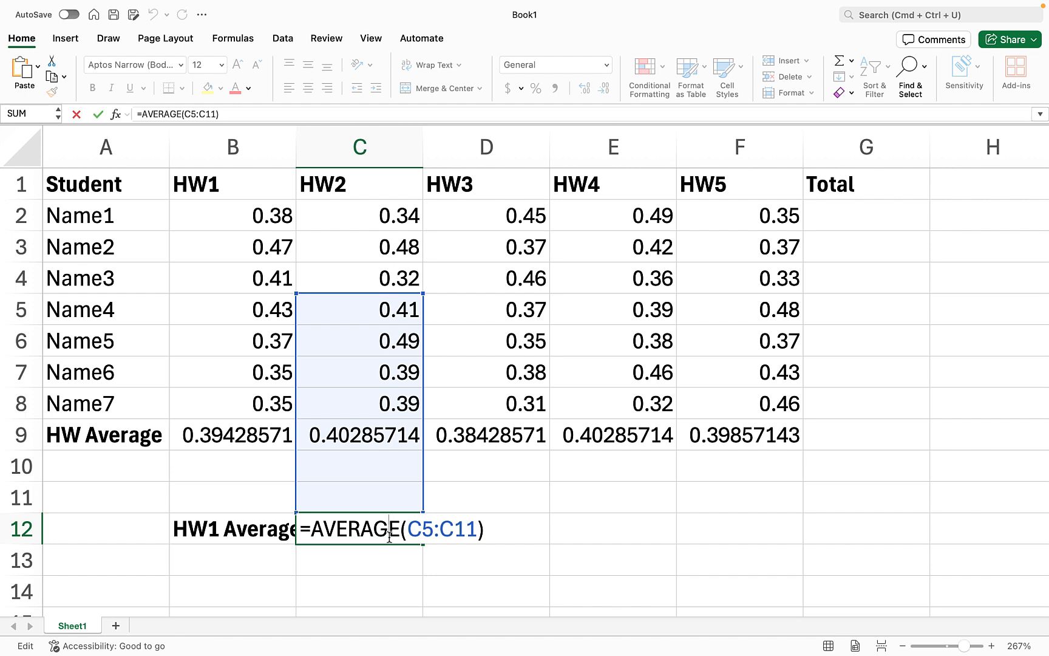
left_click(254, 435)
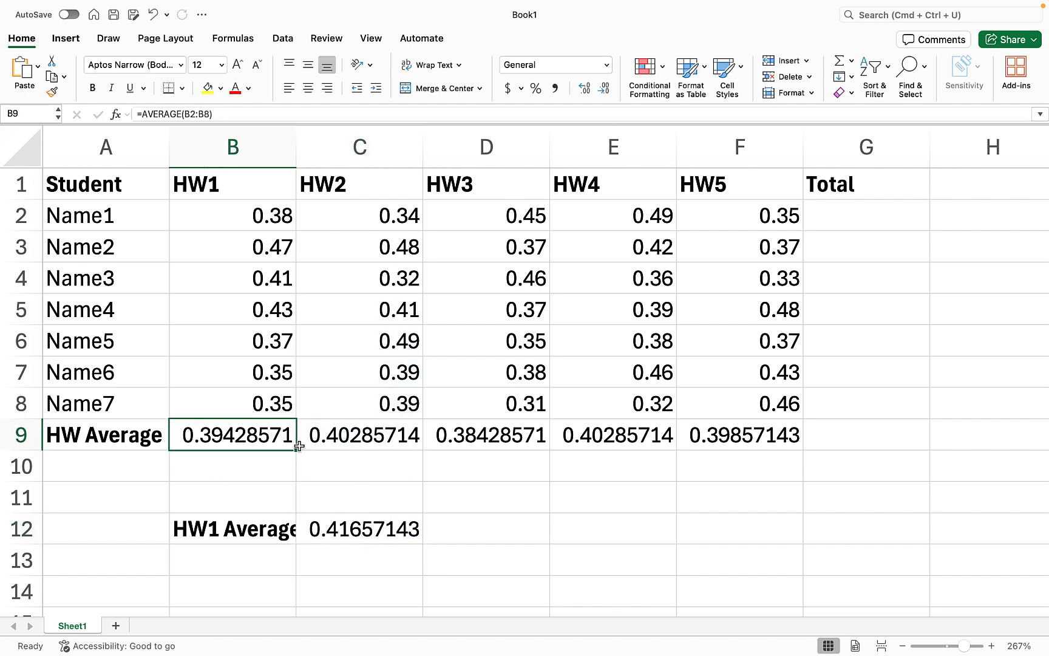
Step: Refill the average formula from B9 across to E9 and compare the ranges referenced in E9 and C12
double_click(249, 439)
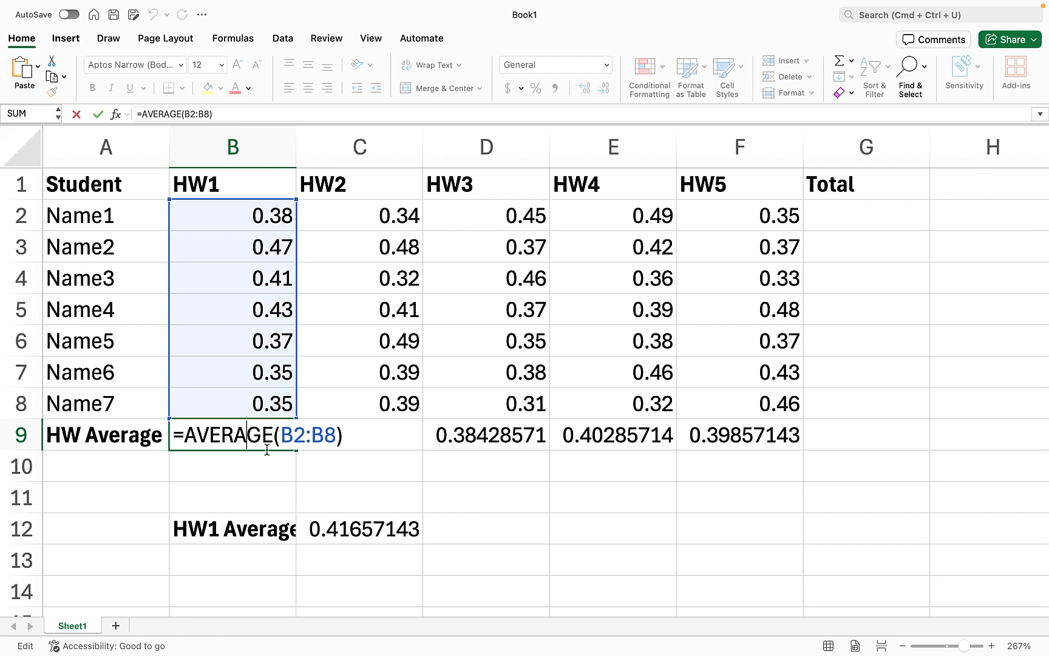
key("Escape")
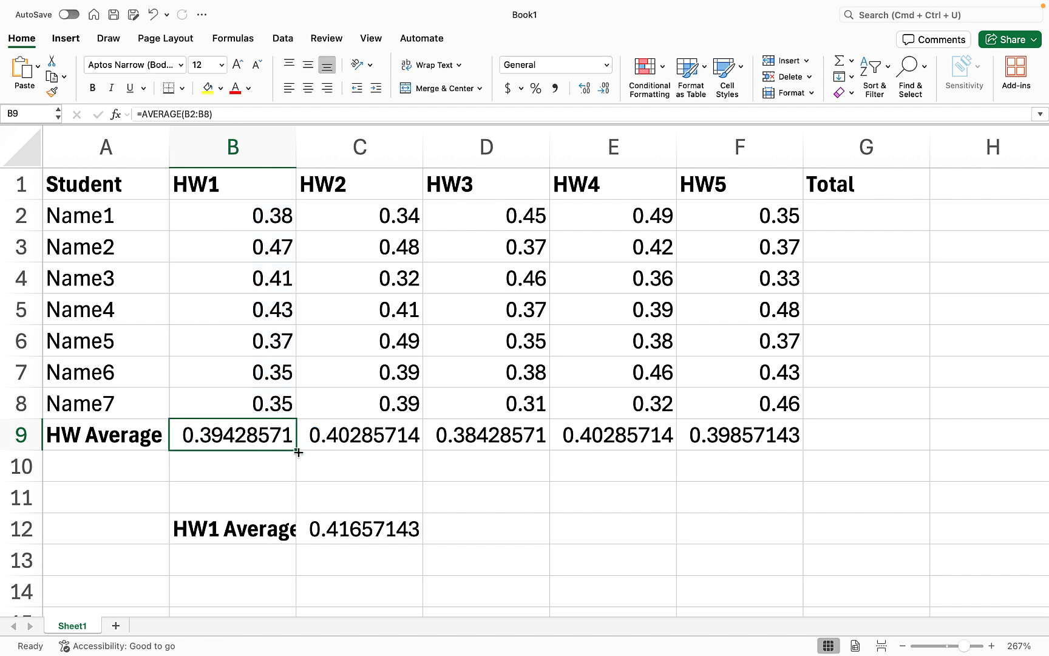
left_click_drag(298, 452, 668, 430)
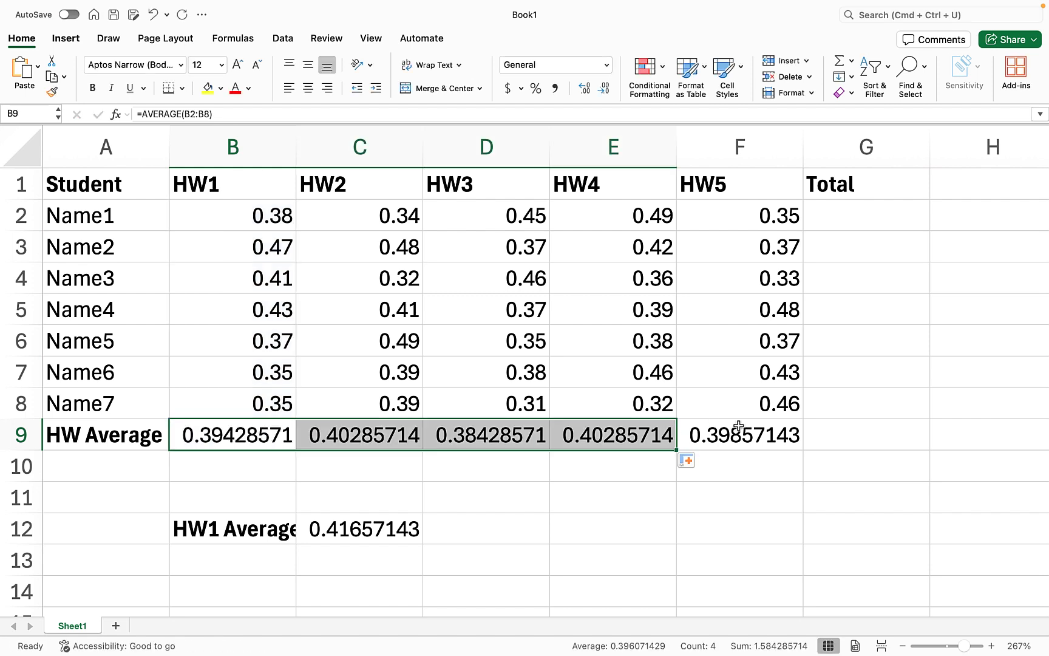
double_click(647, 426)
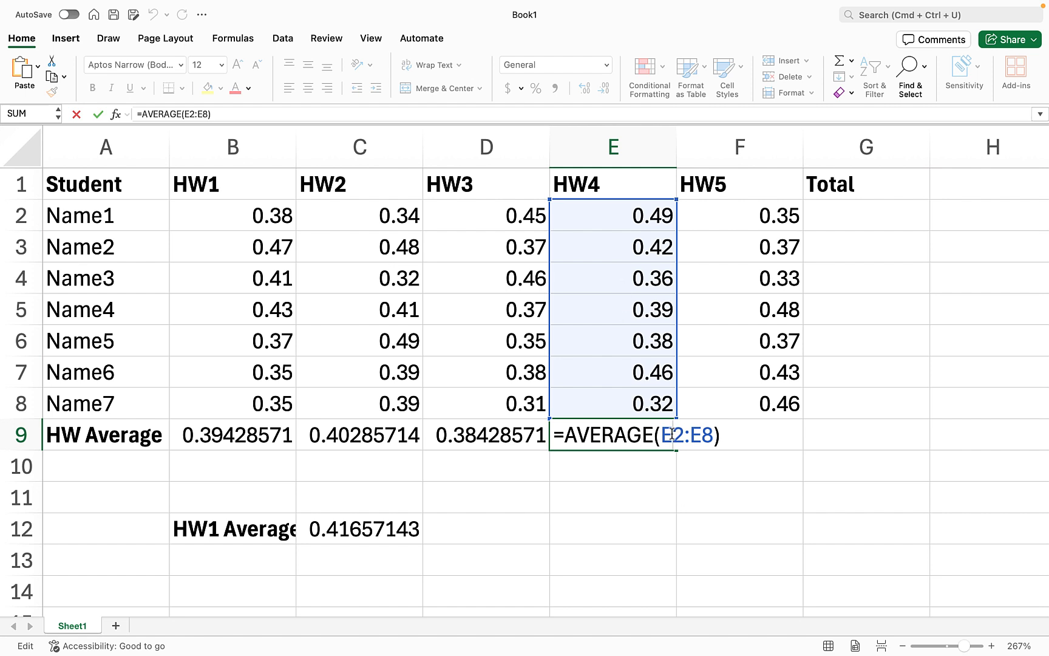
left_click_drag(672, 434, 662, 433)
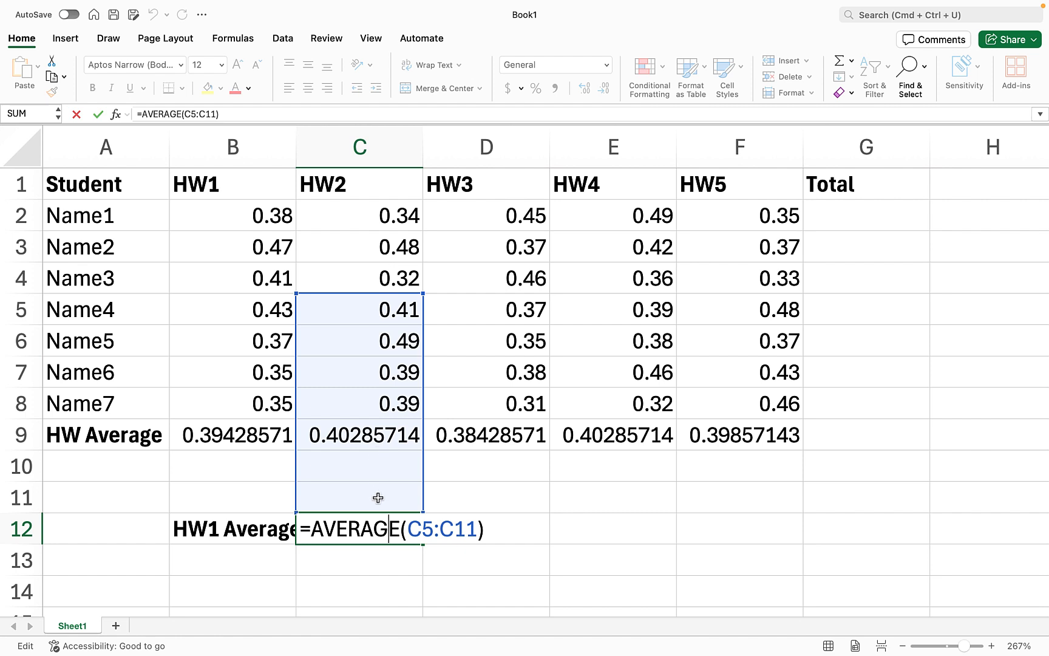
left_click_drag(410, 527, 468, 528)
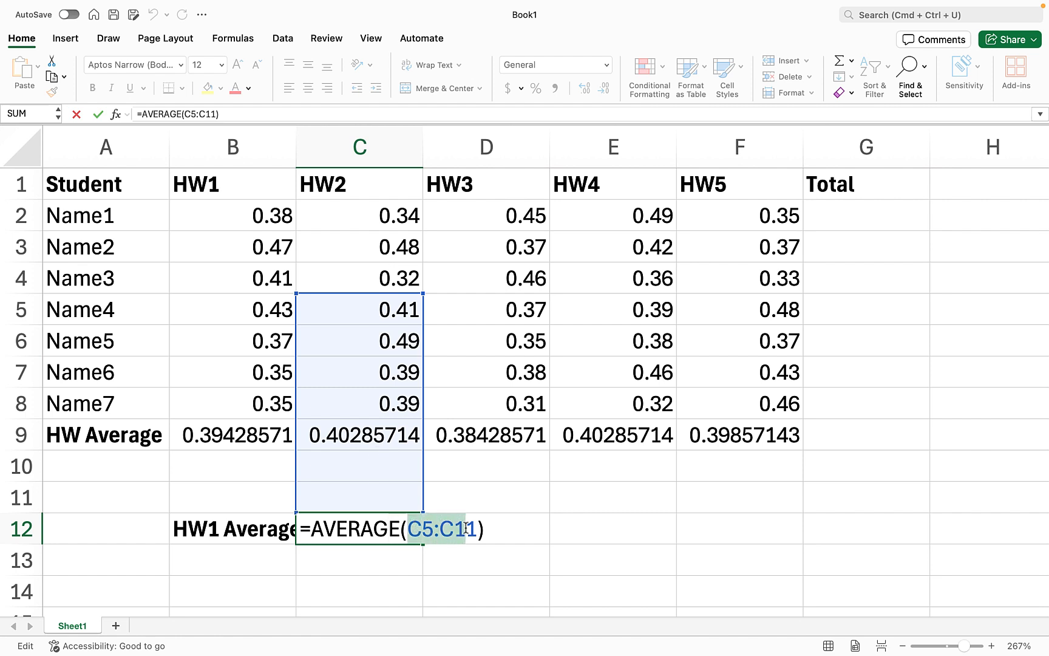
left_click(426, 528)
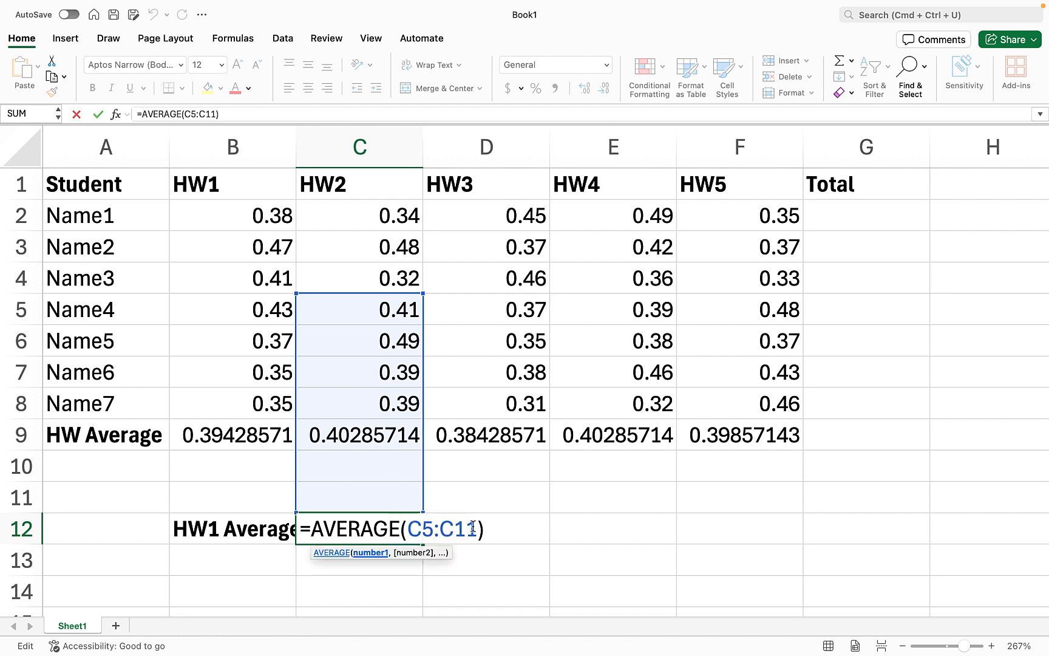
Step: Lock both columns and rows of the B9 average range with dollar signs, making it =AVERAGE($B$2:$B$8)
left_click(235, 428)
left_click(185, 114)
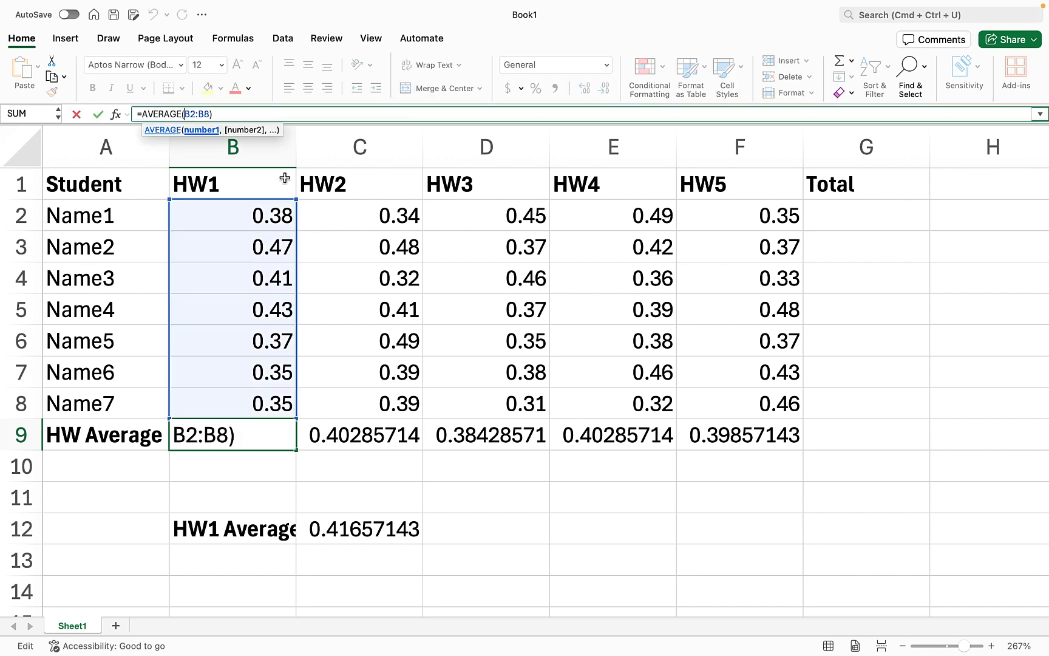
type("$B$2:")
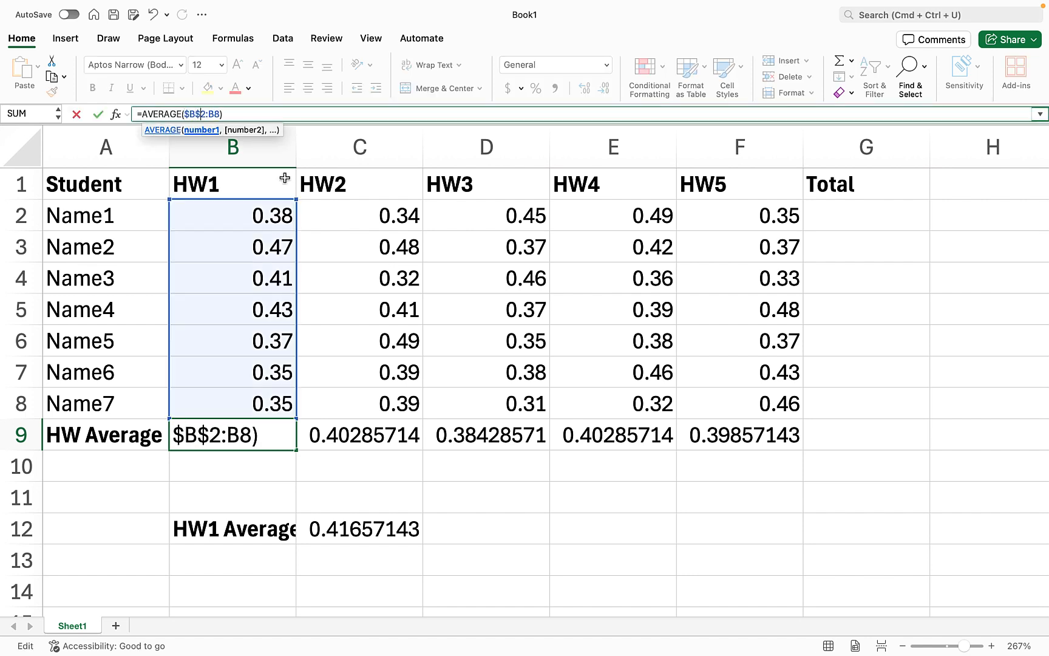
type("$B")
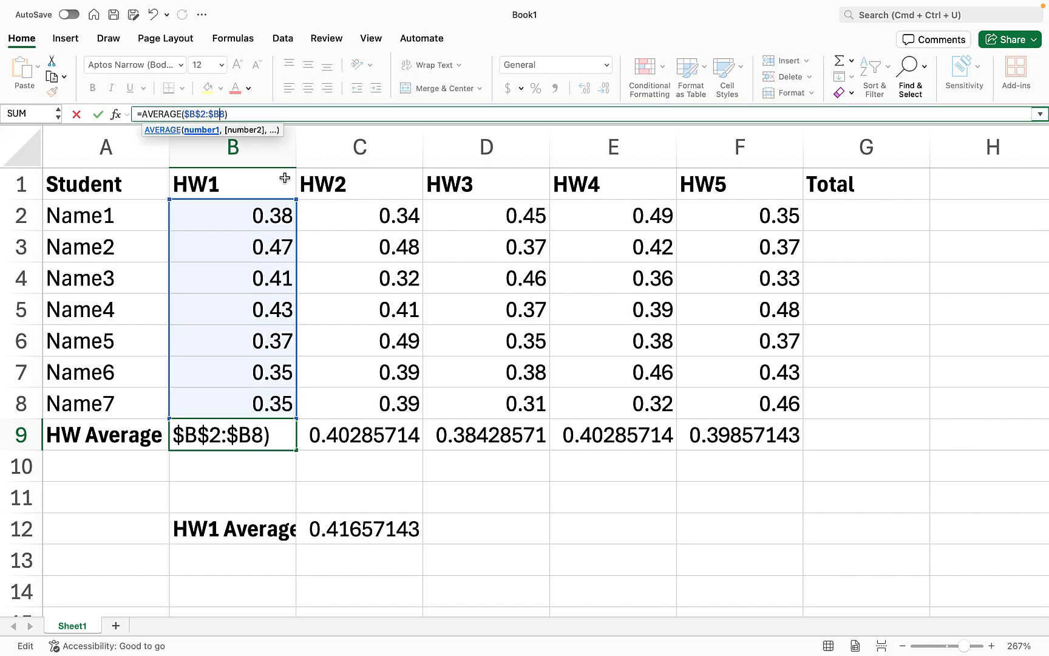
type("$")
key("Return")
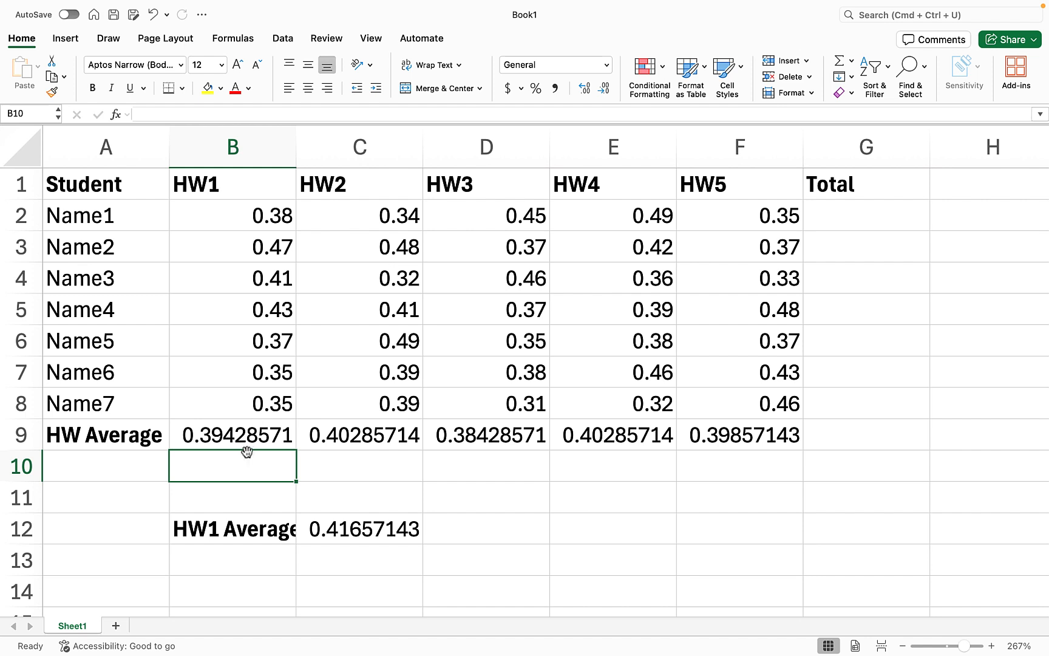
Step: Copy the fully locked average formula from B9 into C12 and inspect the range it references
left_click(250, 436)
key("super+c")
left_click(335, 530)
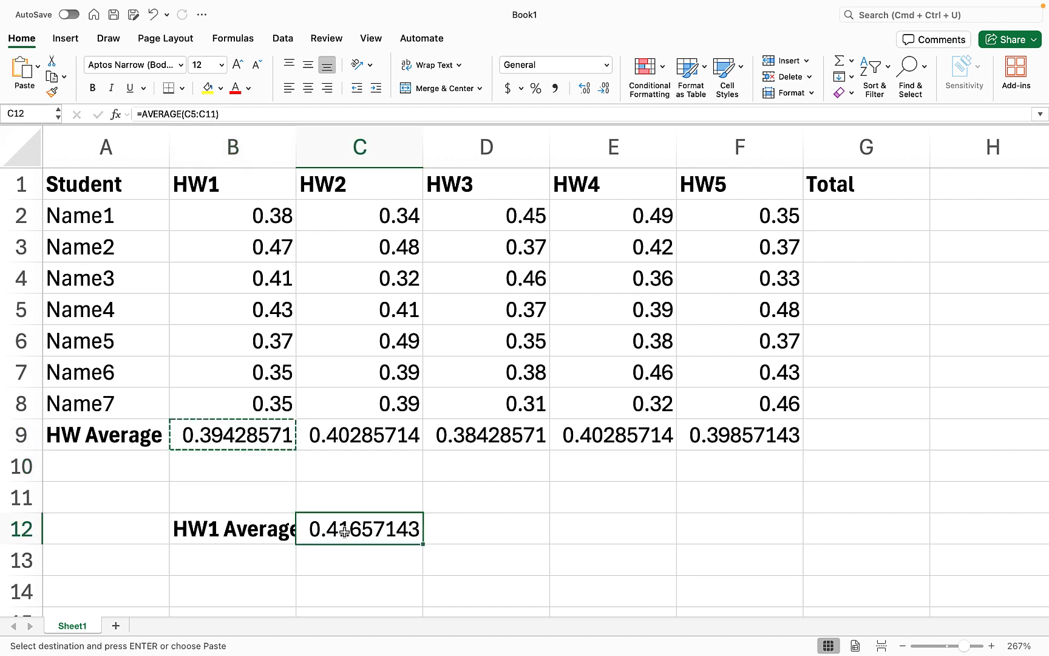
key("super+v")
key("Tab")
double_click(335, 533)
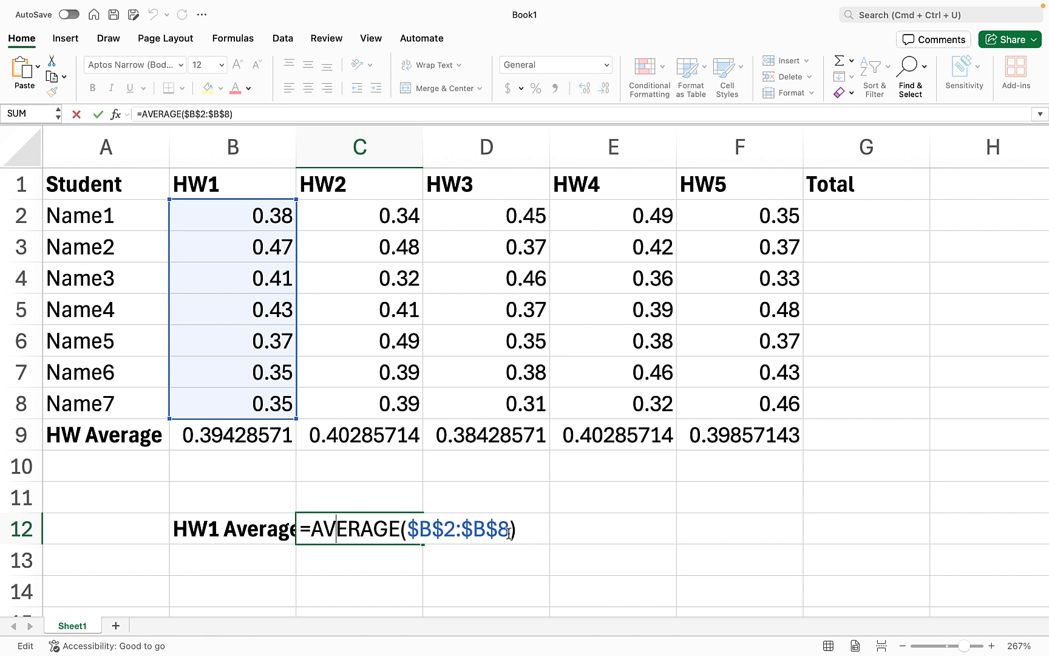
Step: Fill the fully locked formula from B9 across to F9 and inspect the range used in D9
left_click(286, 442)
left_click_drag(295, 449, 766, 448)
left_click(491, 440)
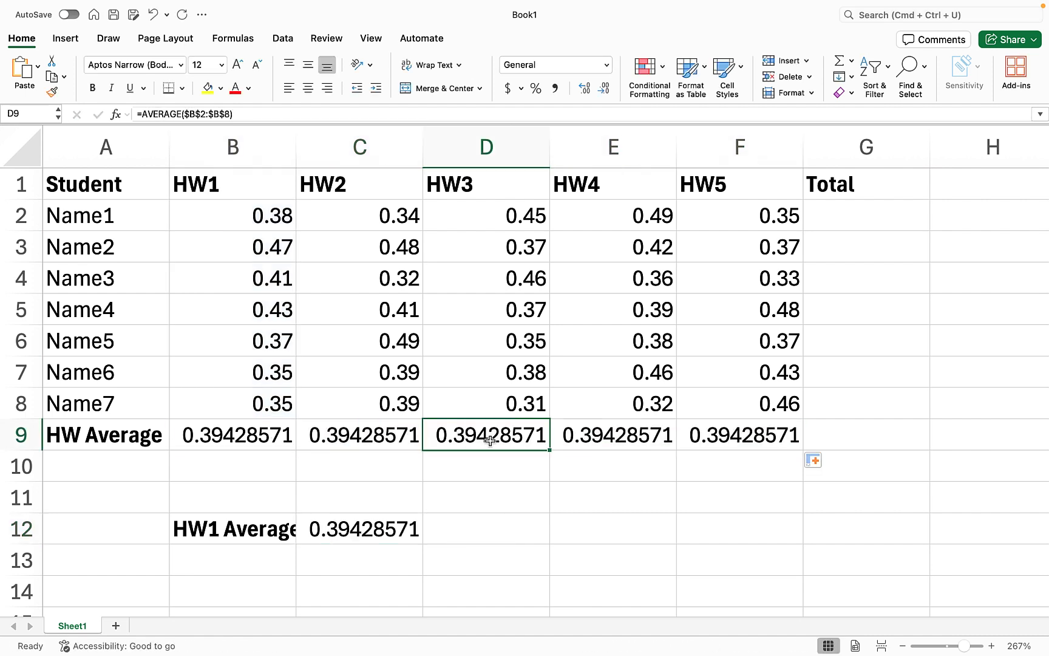
double_click(490, 440)
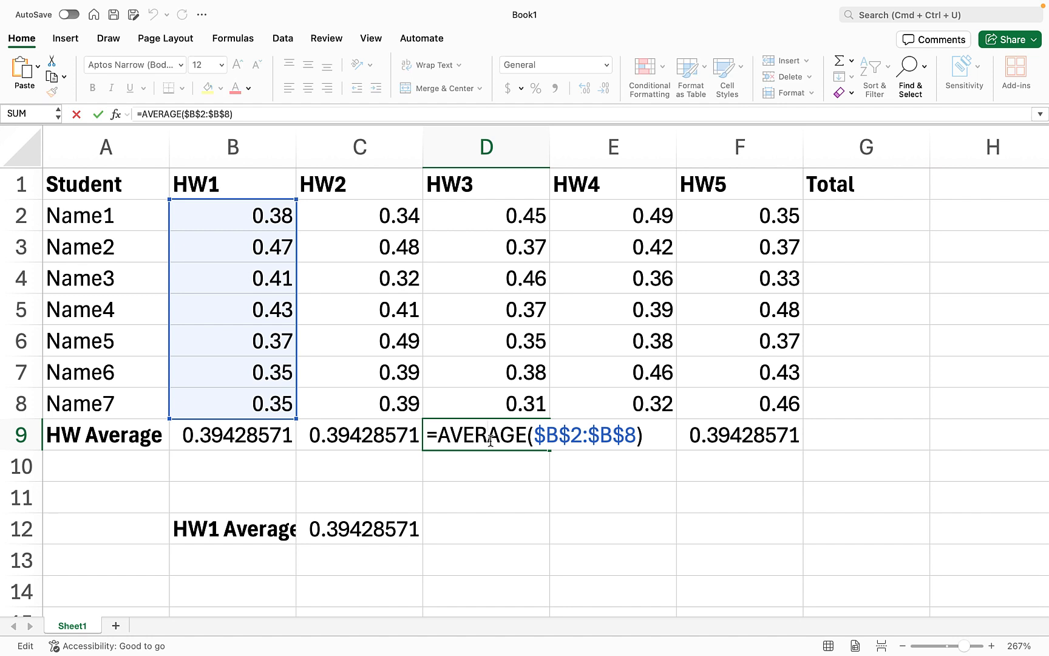
Step: Remove the column locks from the B9 formula, leaving only the rows locked as =AVERAGE(B$2:B$8)
left_click(238, 431)
left_click(187, 114)
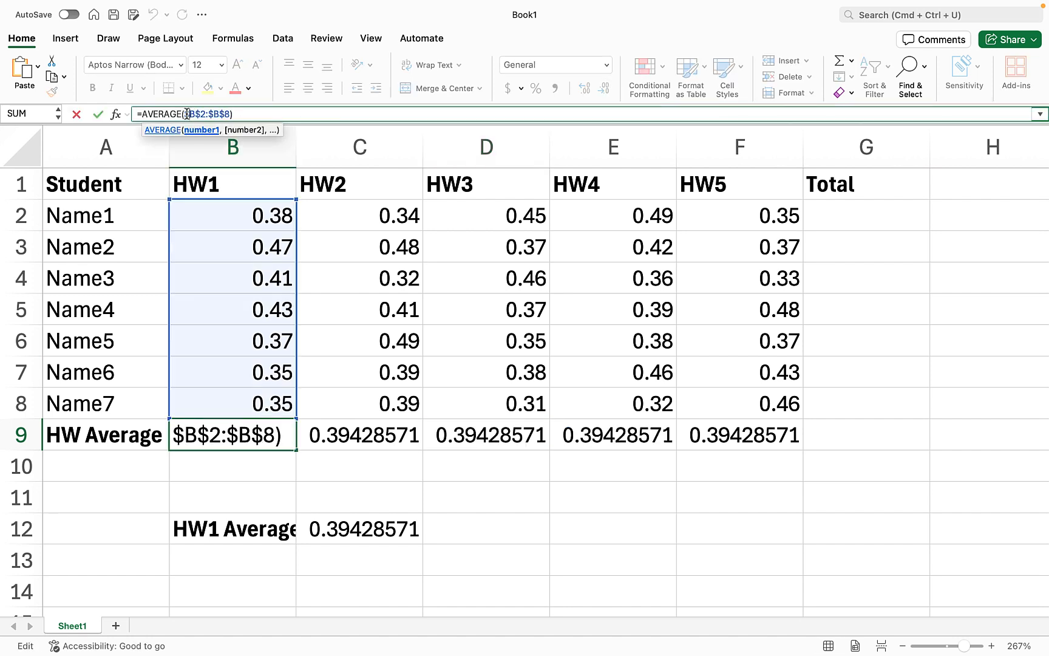
key("BackSpace")
left_click(283, 431)
left_click(334, 428)
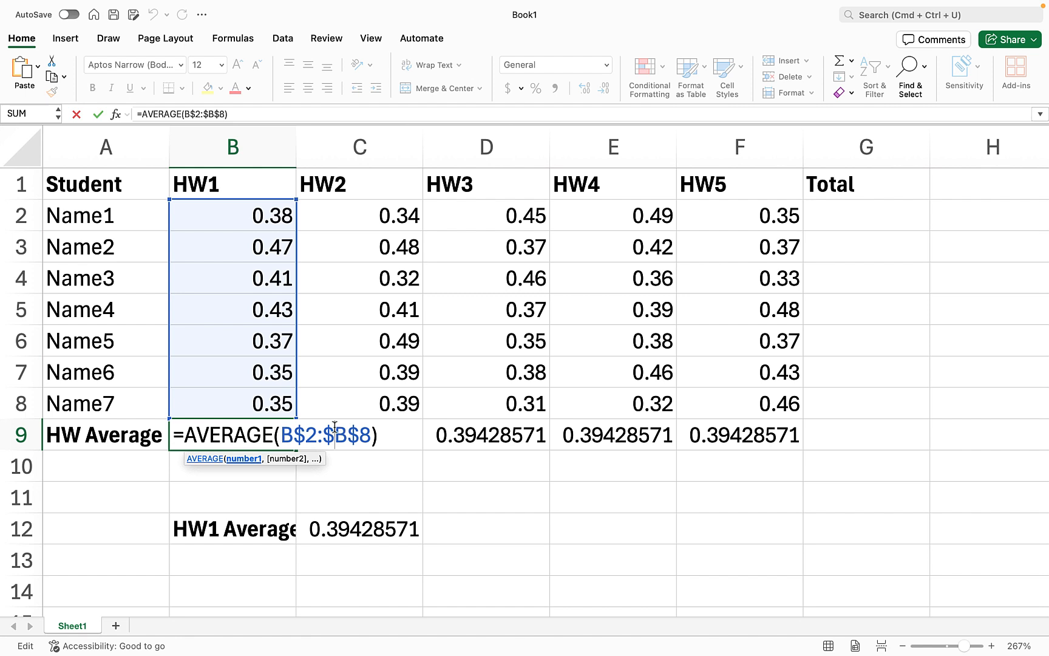
key("BackSpace")
key("ctrl+Return")
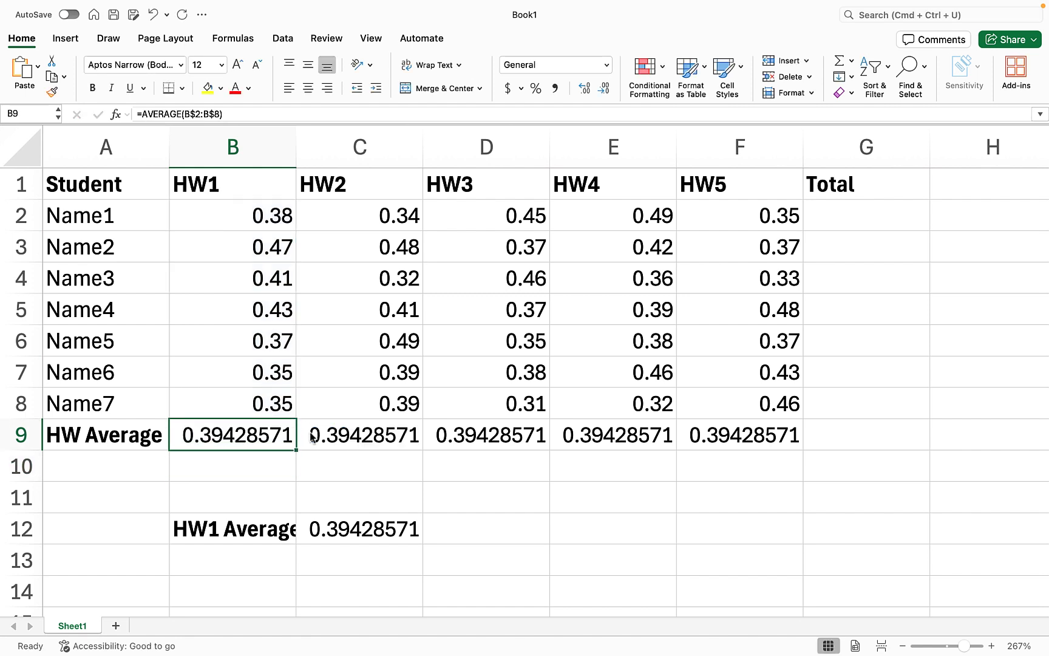
Step: Fill the row-locked formula from B9 across to F9 and inspect the ranges in E9 and D9
left_click_drag(299, 448, 766, 443)
double_click(629, 437)
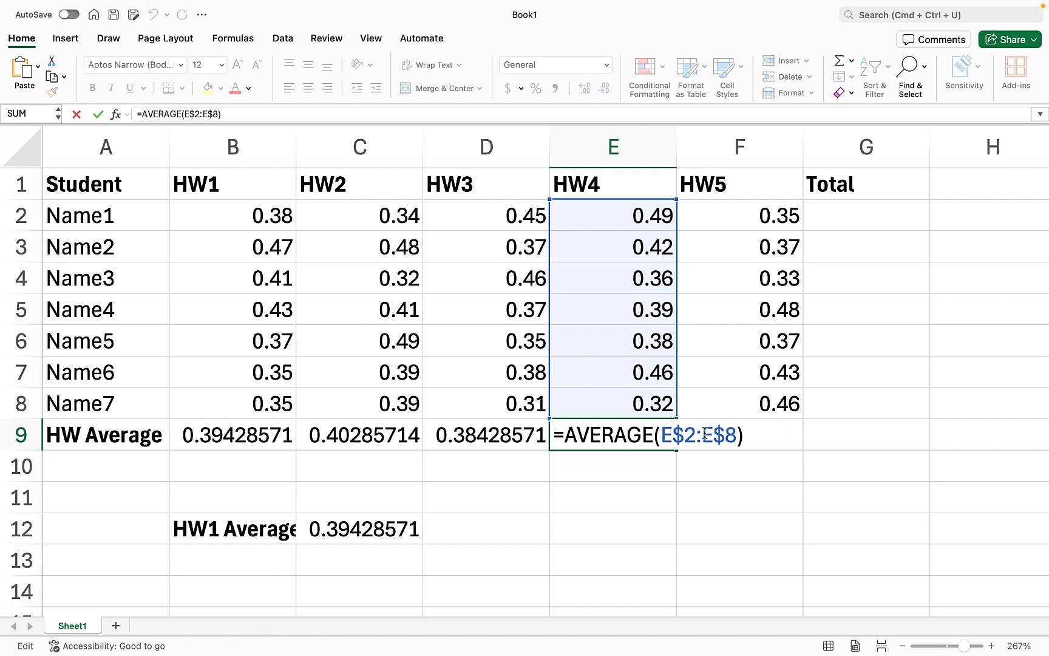
double_click(485, 435)
Step: Remove the remaining dollar signs from the B9 formula so it reads =AVERAGE(B2:B8)
double_click(232, 435)
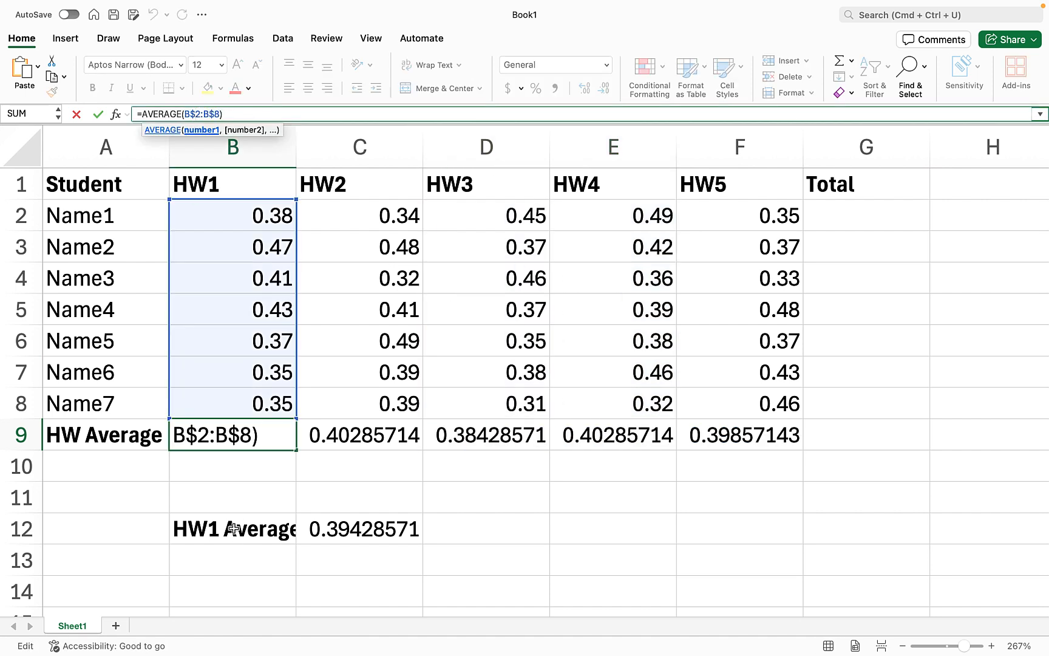
left_click(270, 467)
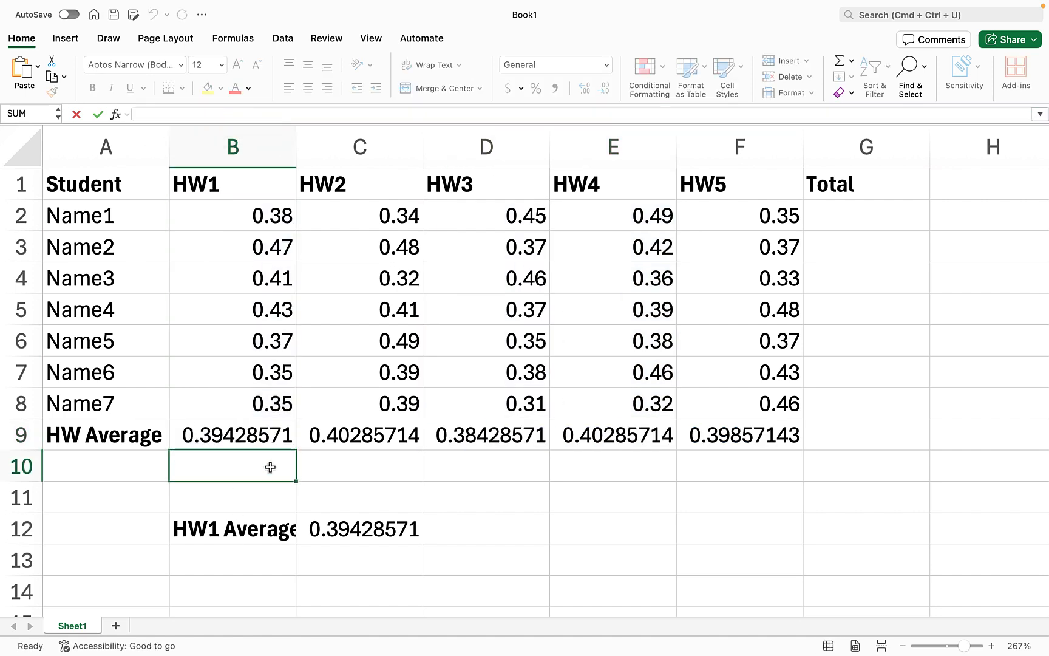
double_click(271, 434)
left_click(304, 434)
key("BackSpace")
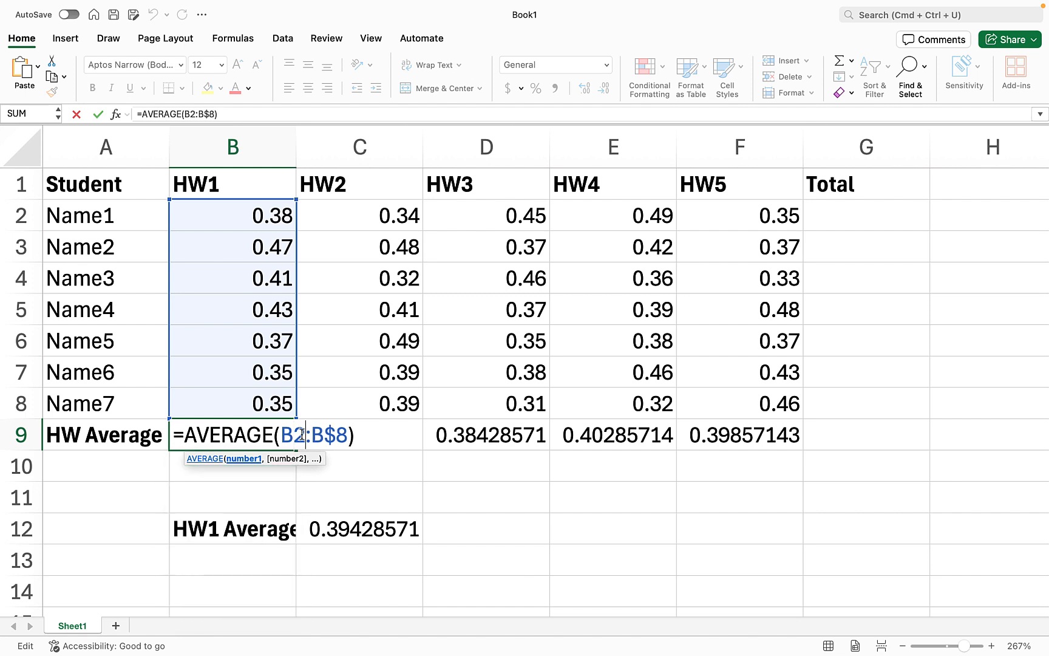
key("Left")
key("BackSpace")
key("super+Return")
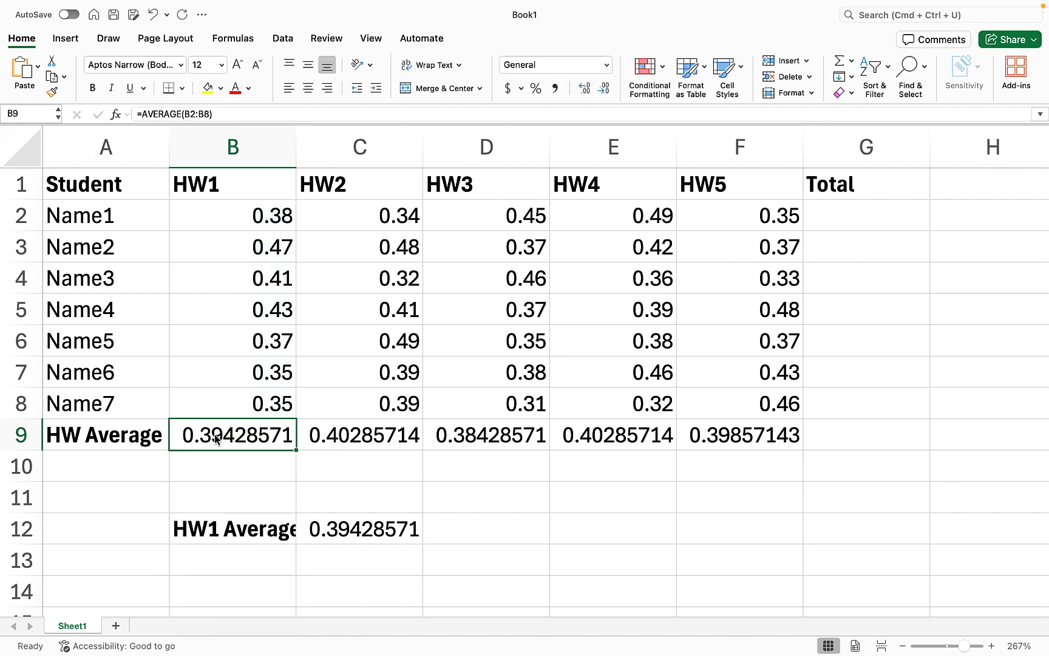
Step: Copy cell B9 with its relative average formula and paste it into C9:F9
key("super+c")
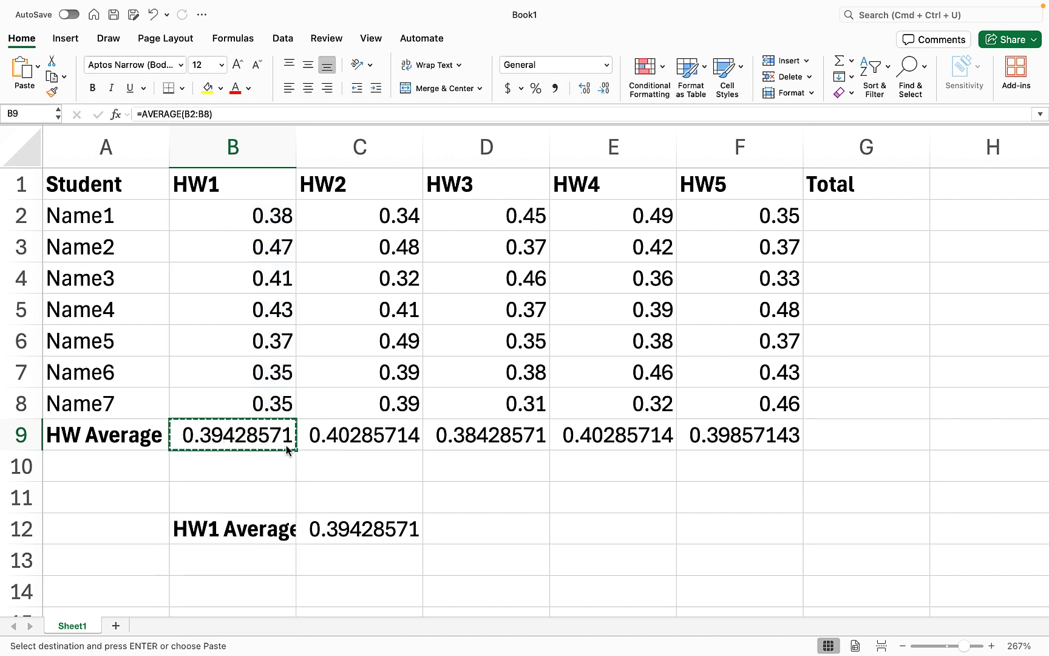
left_click(411, 437)
key("super+v")
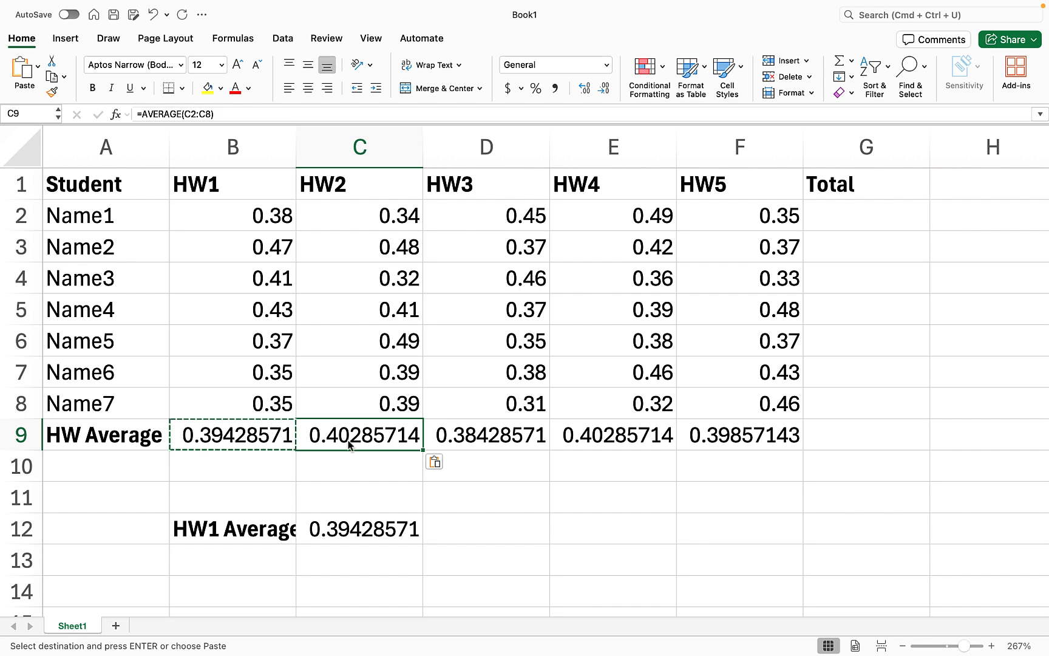
double_click(359, 435)
left_click_drag(360, 434, 796, 435)
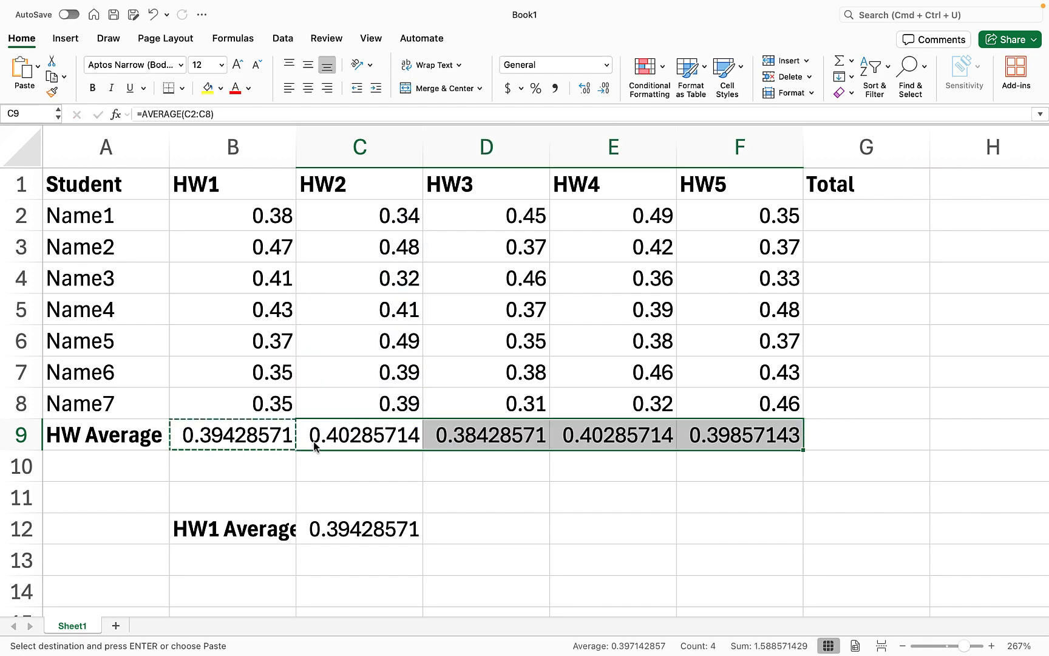
key("super+v")
Step: Copy the formula text from inside B9 and replace the contents of C9 with =AVERAGE(B2:B8)
left_click(229, 435)
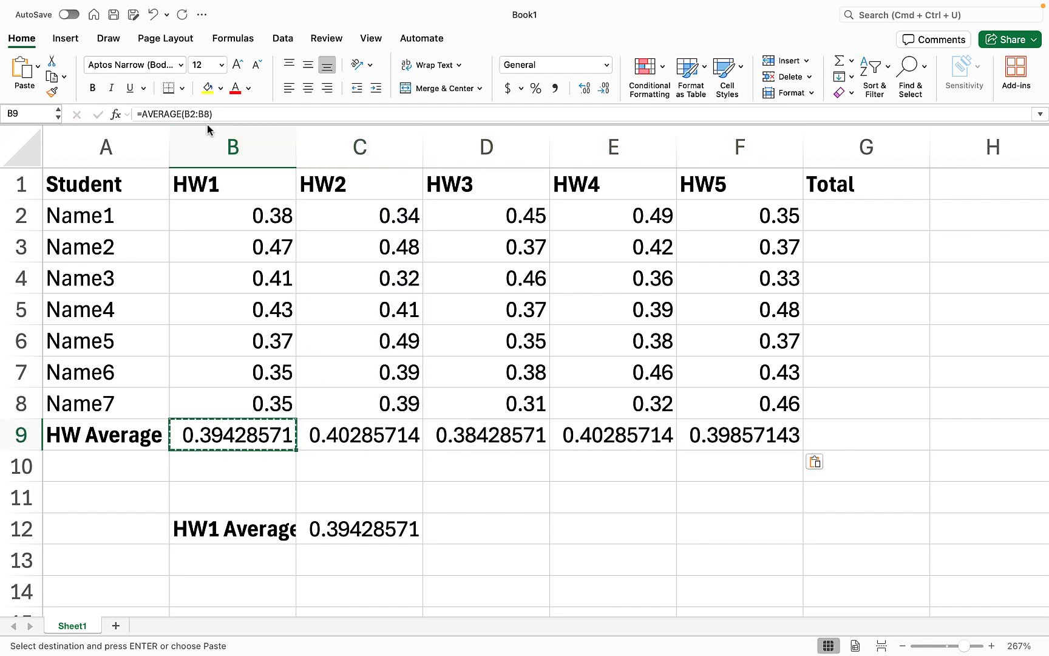
double_click(237, 433)
triple_click(237, 434)
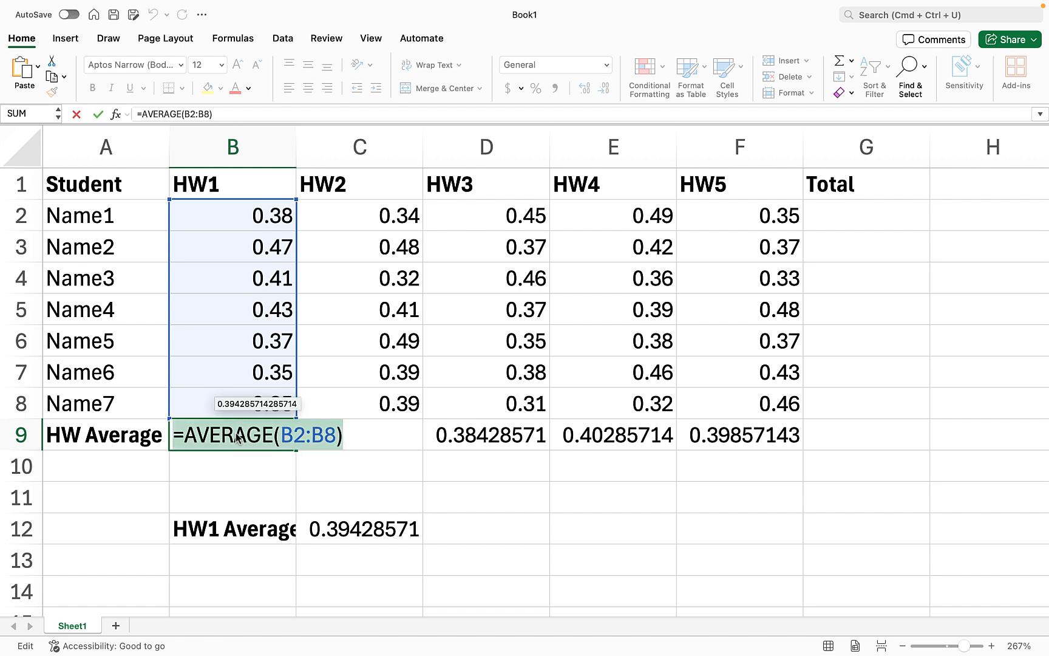
left_click(379, 431)
double_click(379, 433)
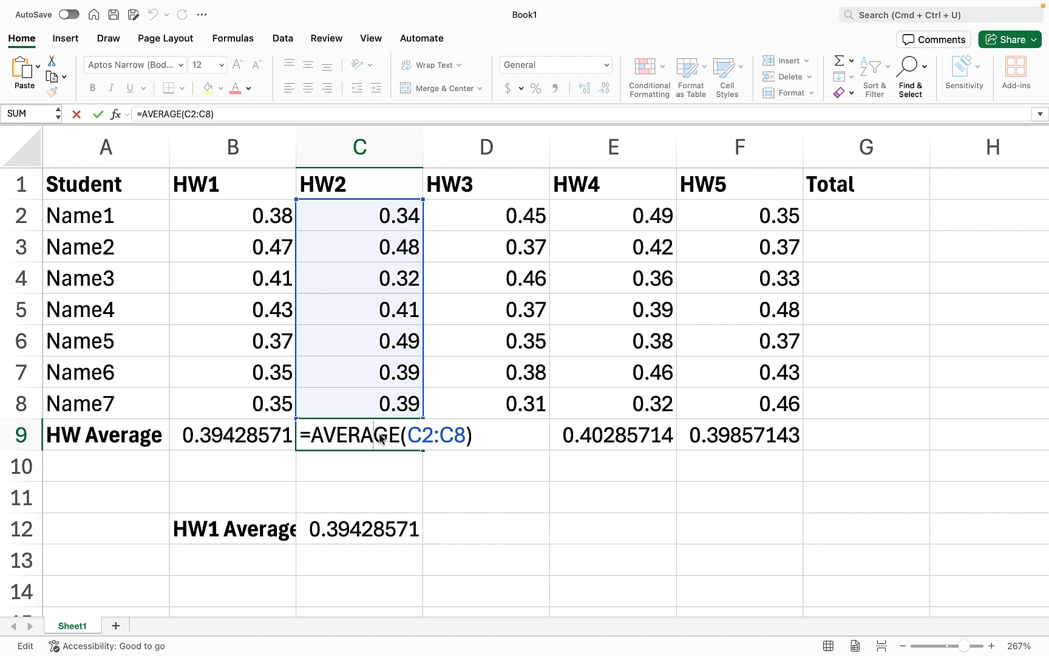
key("super+a")
key("super+v")
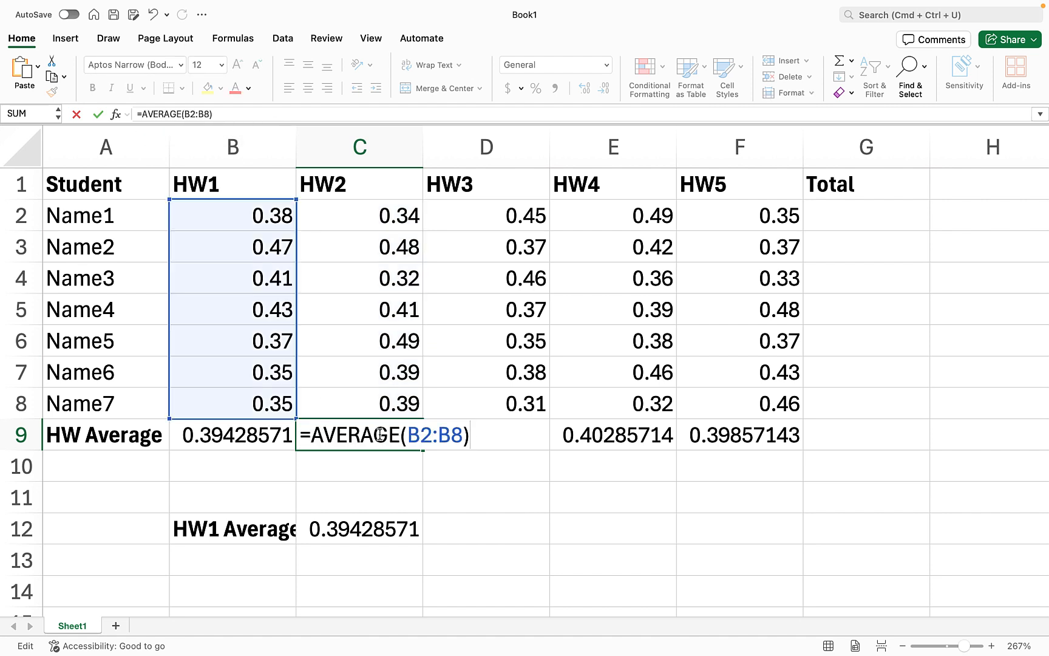
key("Return")
Step: Copy B9 as a whole cell and paste it over C9 so the reference shifts with the column
key("Up")
key("Left")
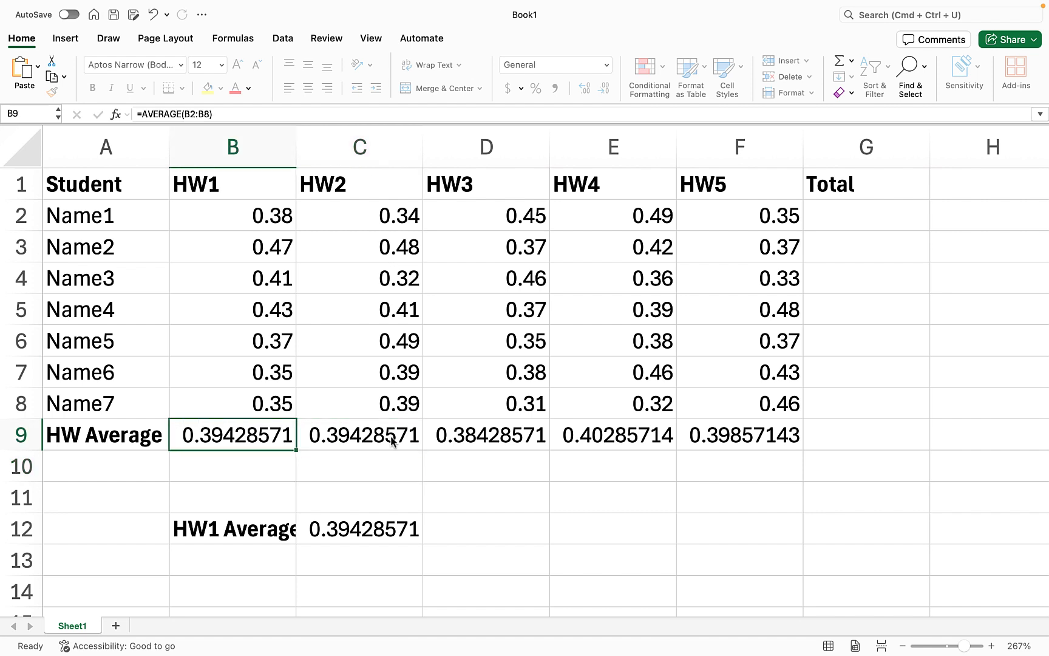
key("super+c")
key("Right")
key("super+v")
Step: Copy the formula text inside B9 and replace the contents of C9 with the unshifted =AVERAGE(B2:B8)
left_click(270, 428)
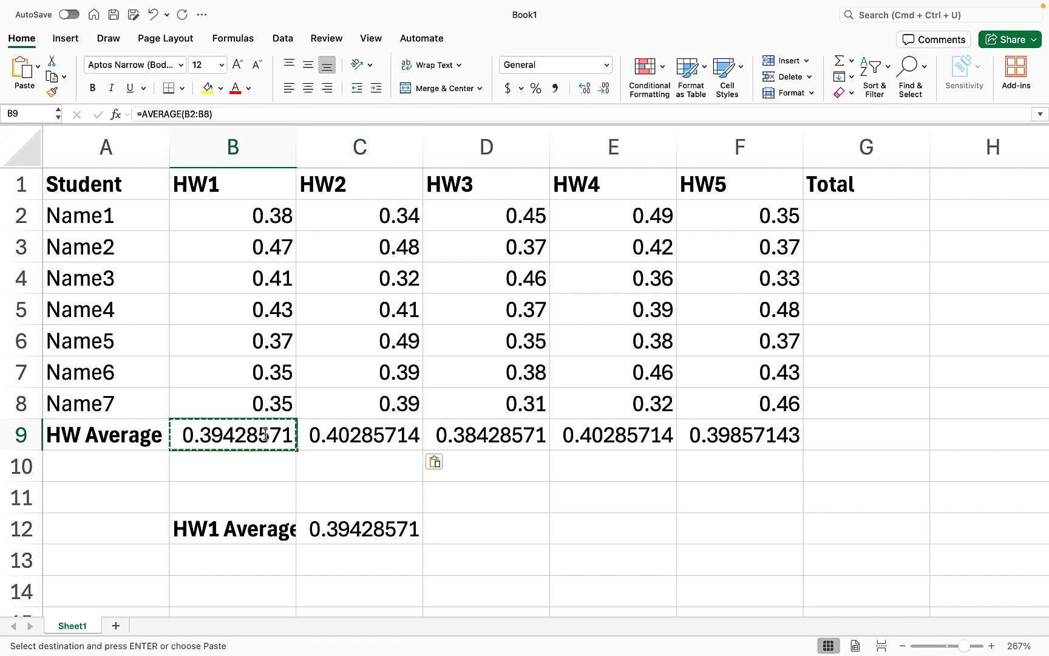
double_click(270, 429)
key("super+a")
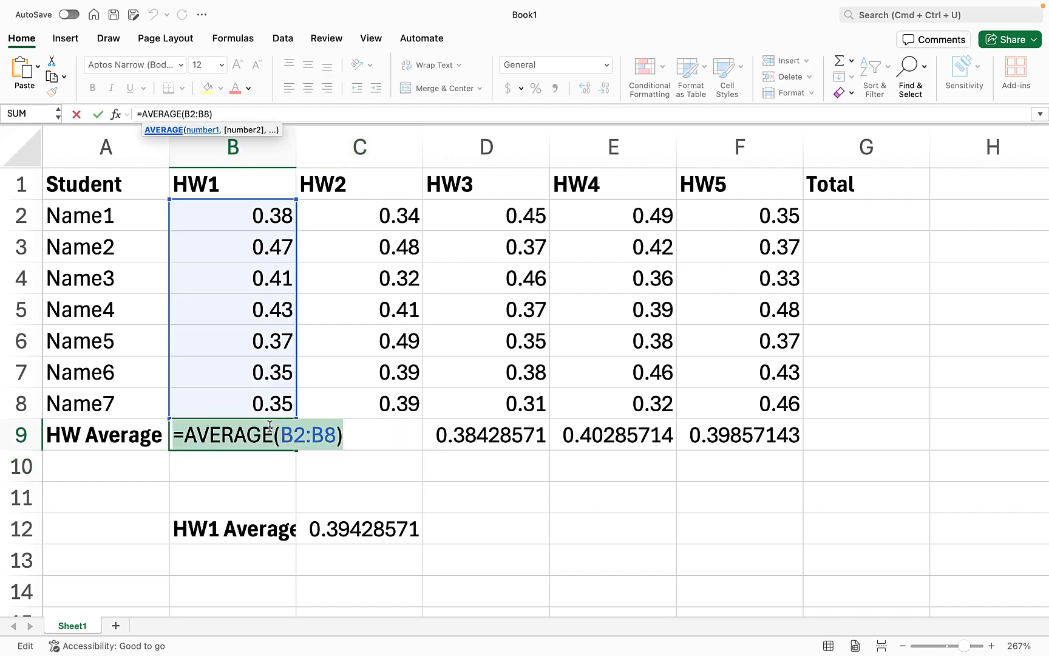
key("Escape")
left_click(381, 435)
double_click(381, 435)
key("super+a")
key("BackSpace")
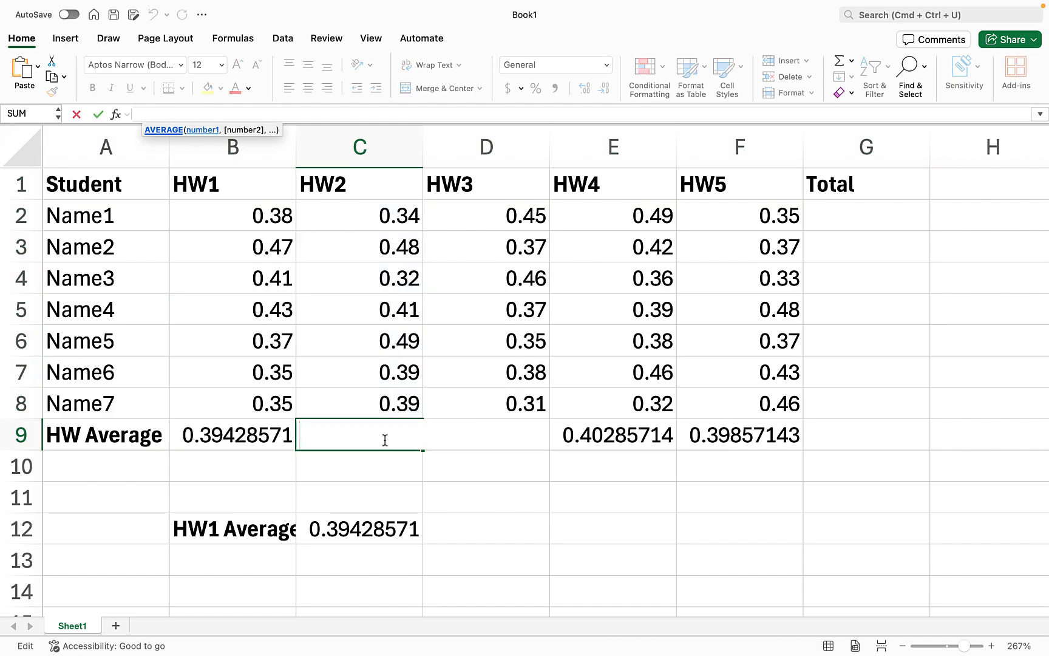
key("super+v")
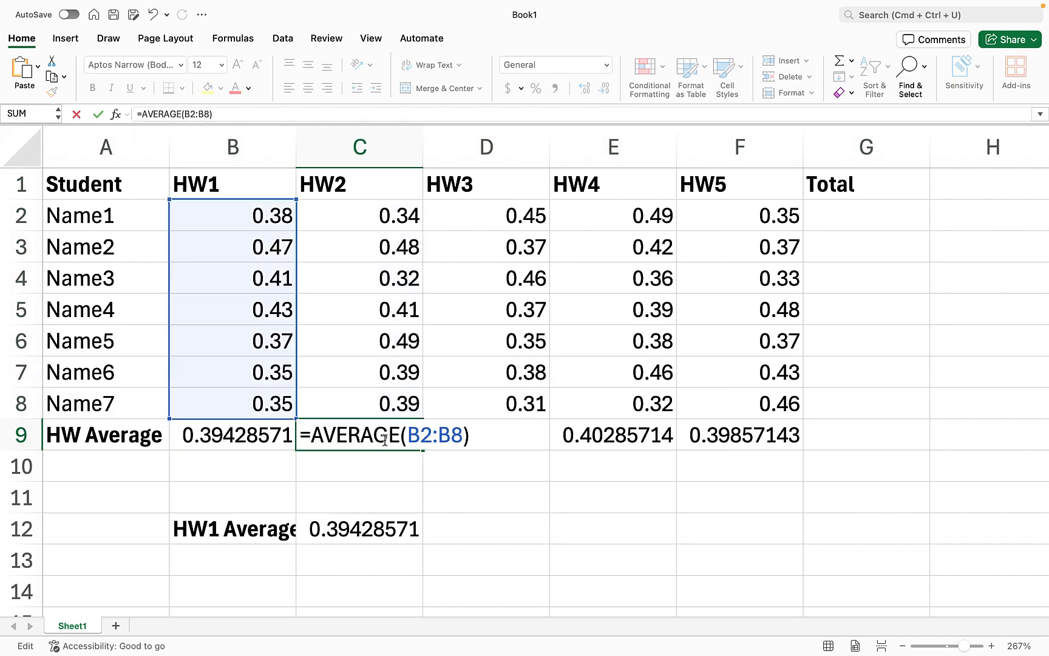
left_click(294, 425)
left_click(301, 423)
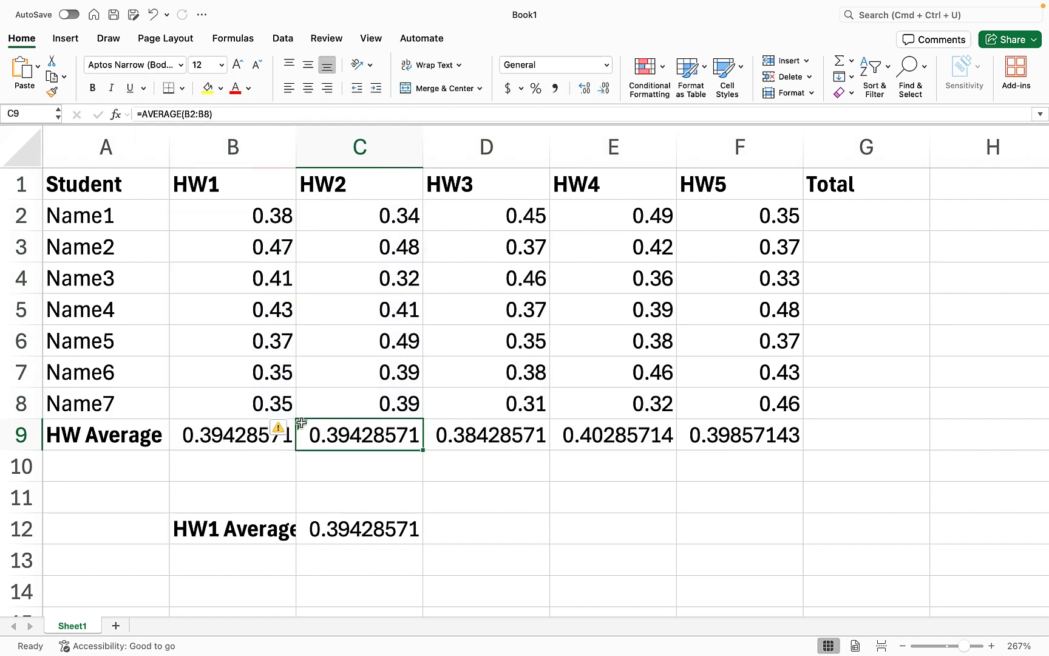
Step: Examine the inconsistent-formula warning on C9 and compare its formula with the neighbouring averages in B9 and D9
left_click(289, 430)
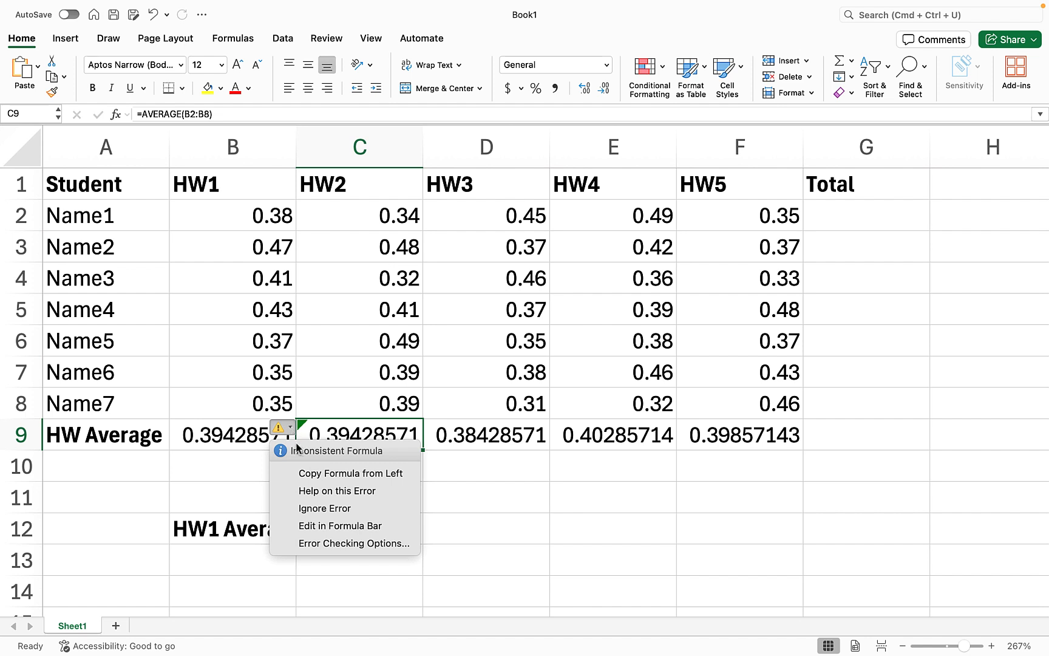
key("Escape")
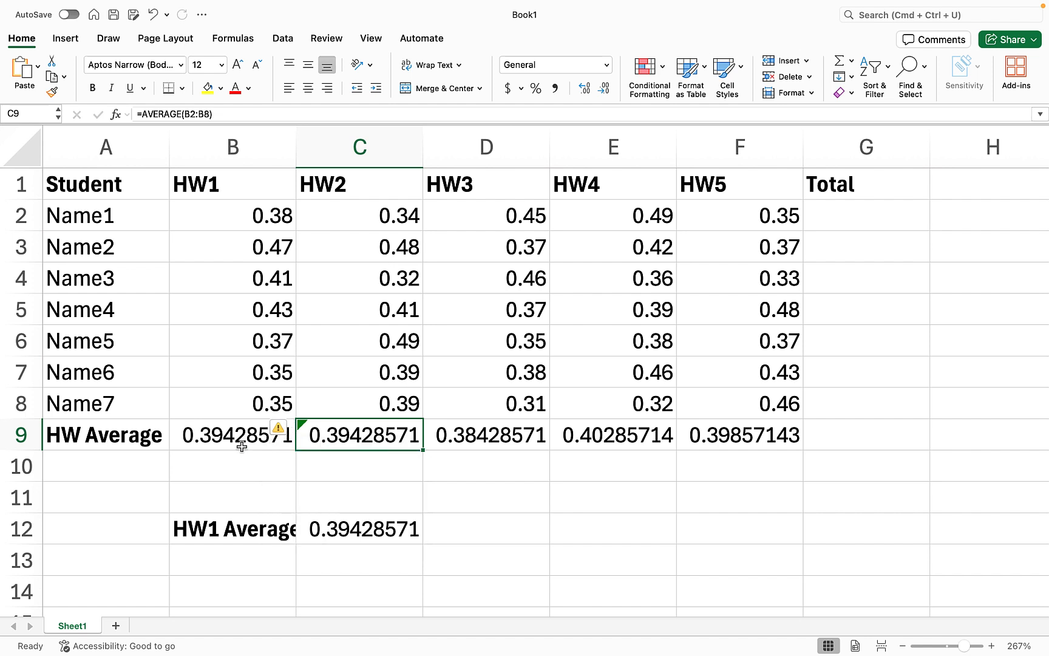
left_click(238, 439)
left_click(476, 436)
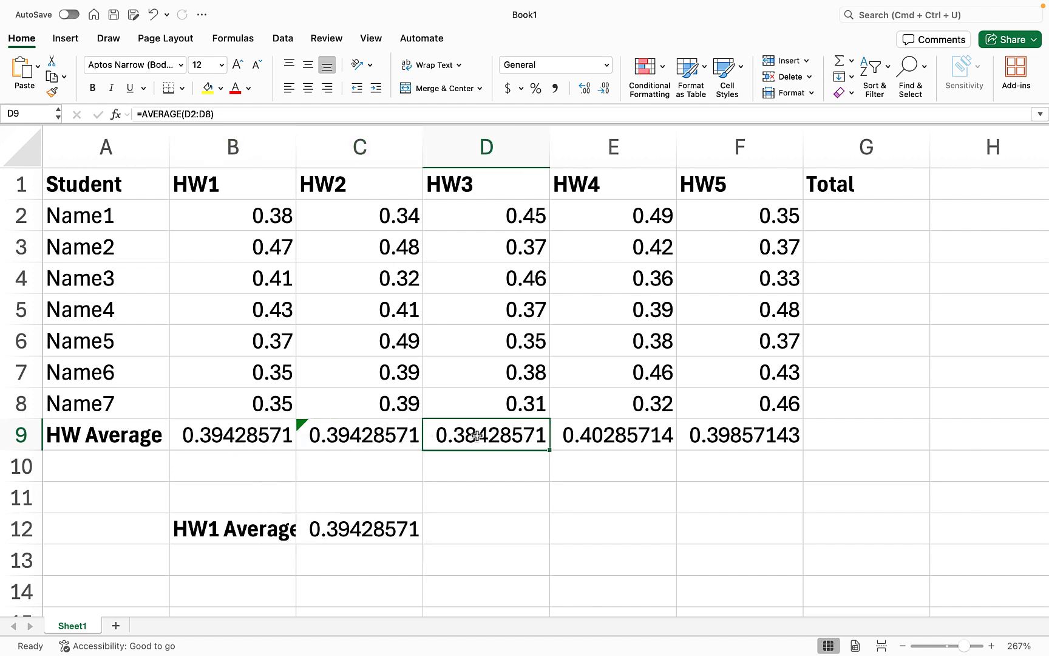
left_click(375, 435)
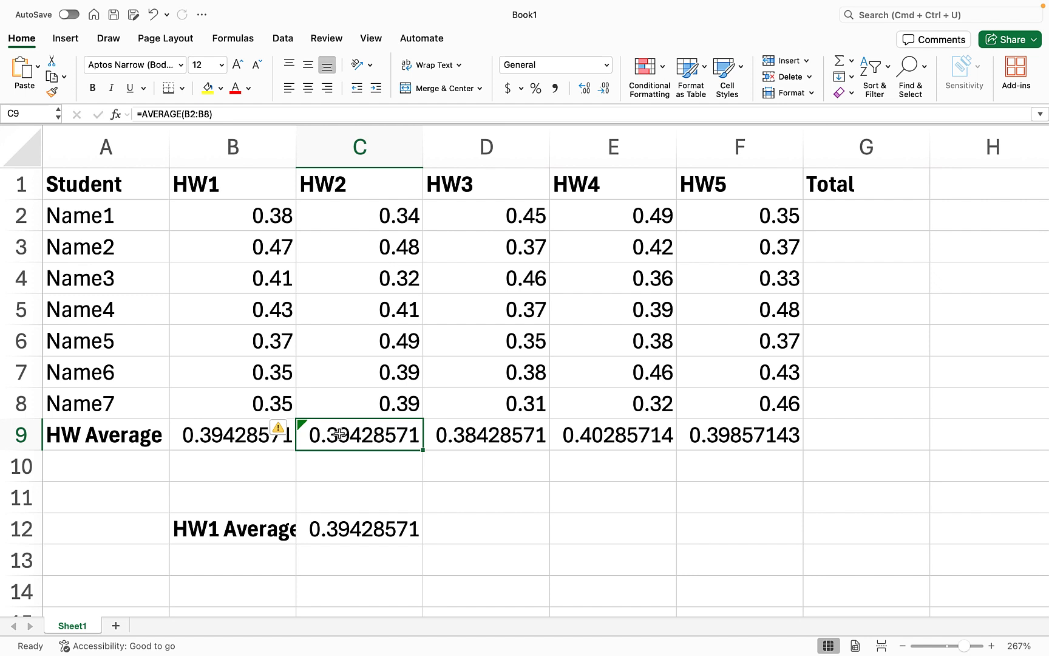
left_click(289, 430)
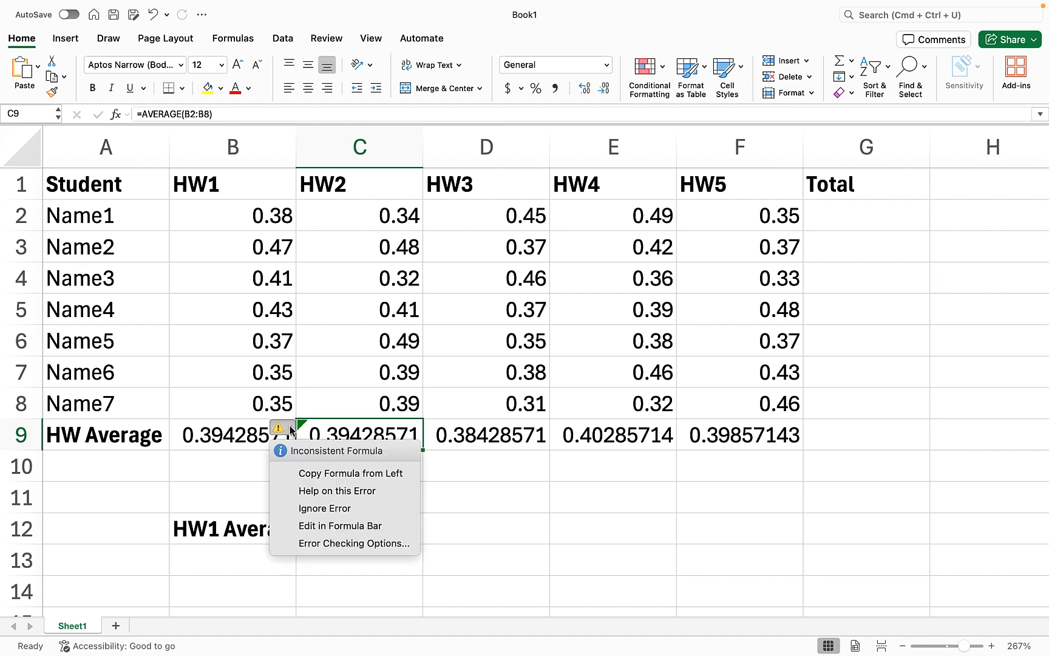
Step: Fill the average formula from B9 across to C9 and D9
left_click(284, 436)
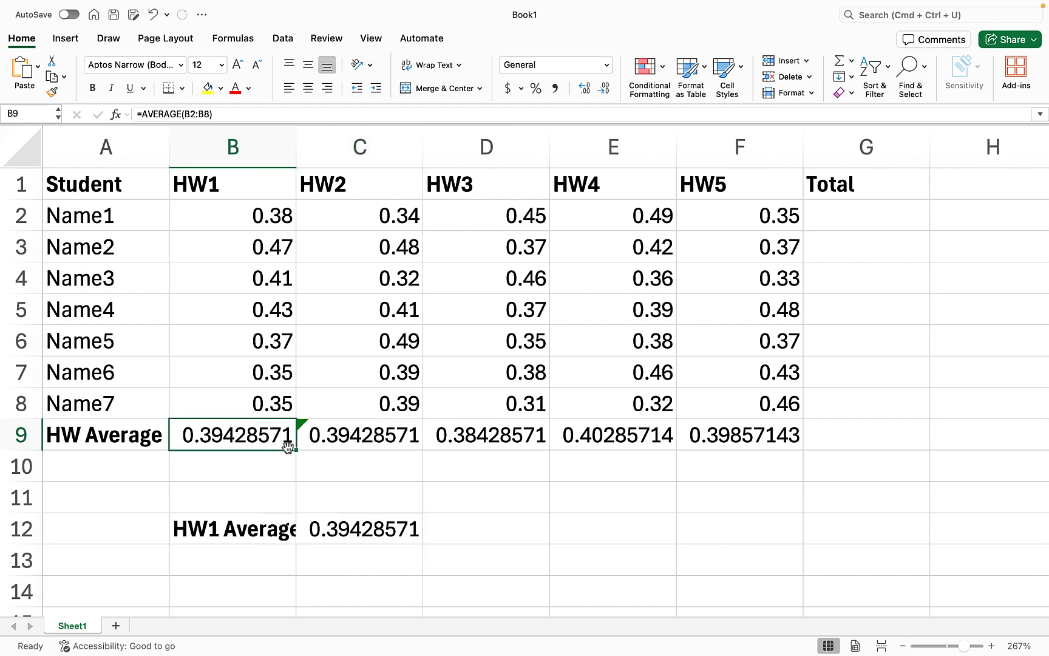
left_click_drag(297, 451, 522, 440)
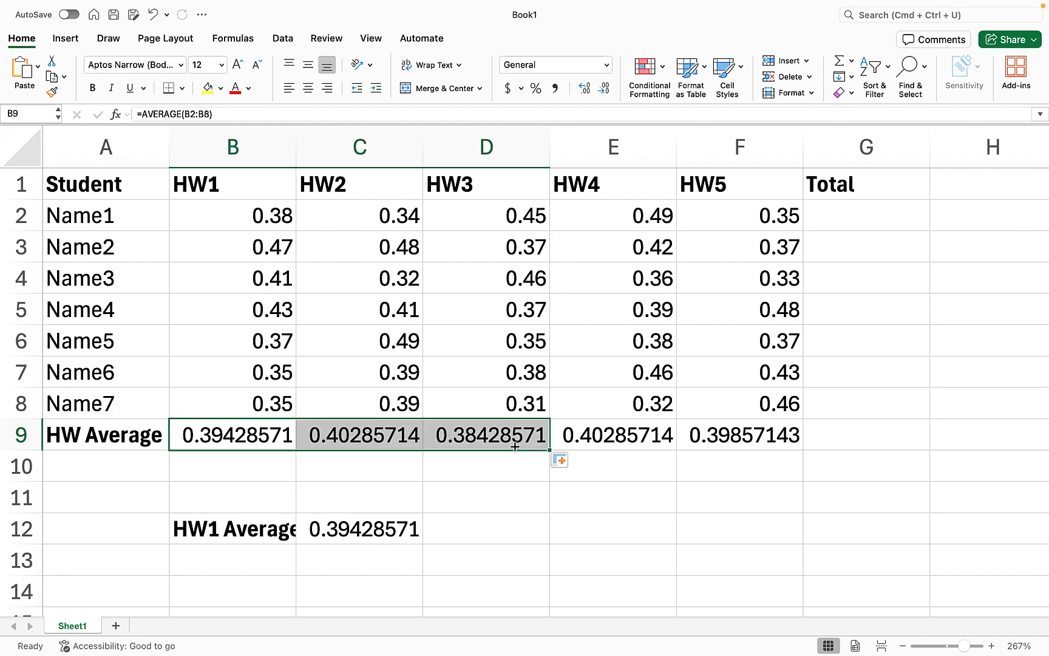
Step: Add the heading Total Points in H1 and enter 2.5 below it in H2
left_click(985, 190)
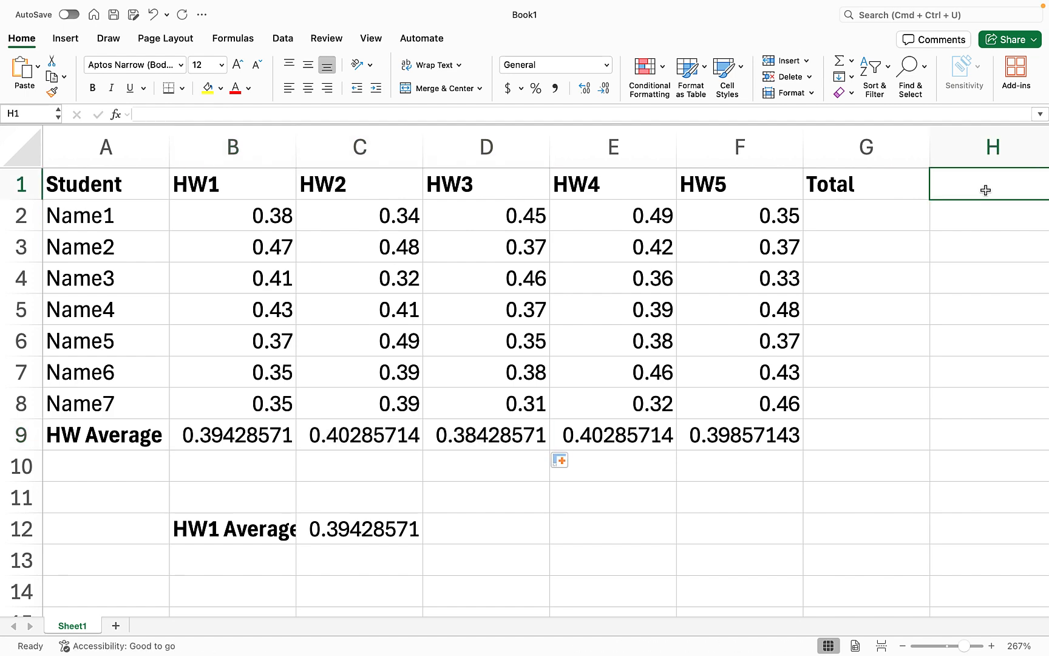
type("Points")
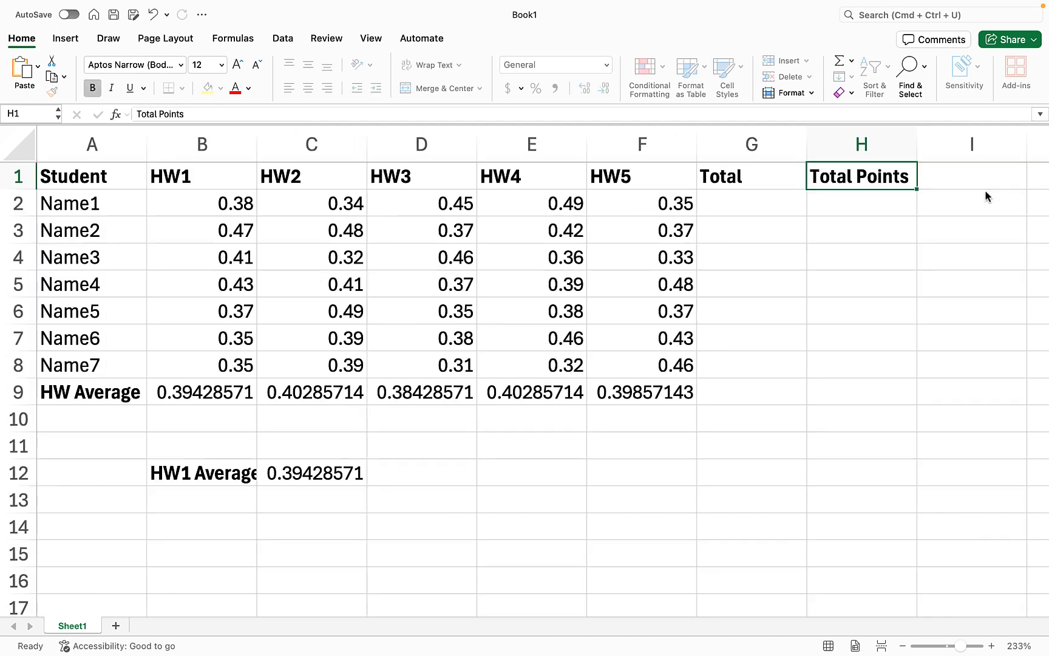
key("Return")
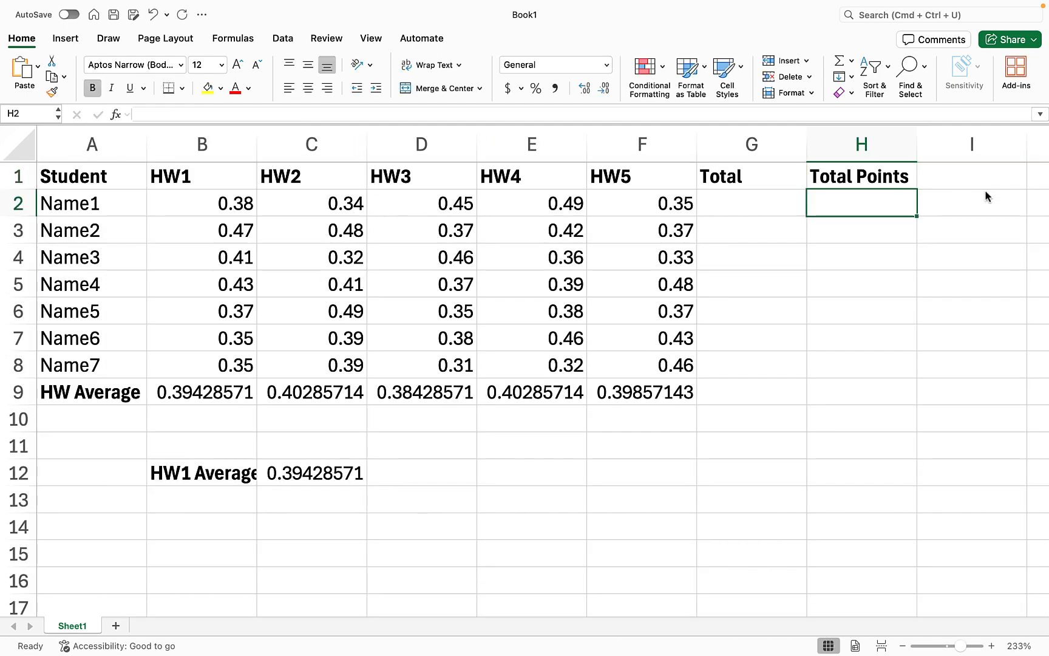
type("2.")
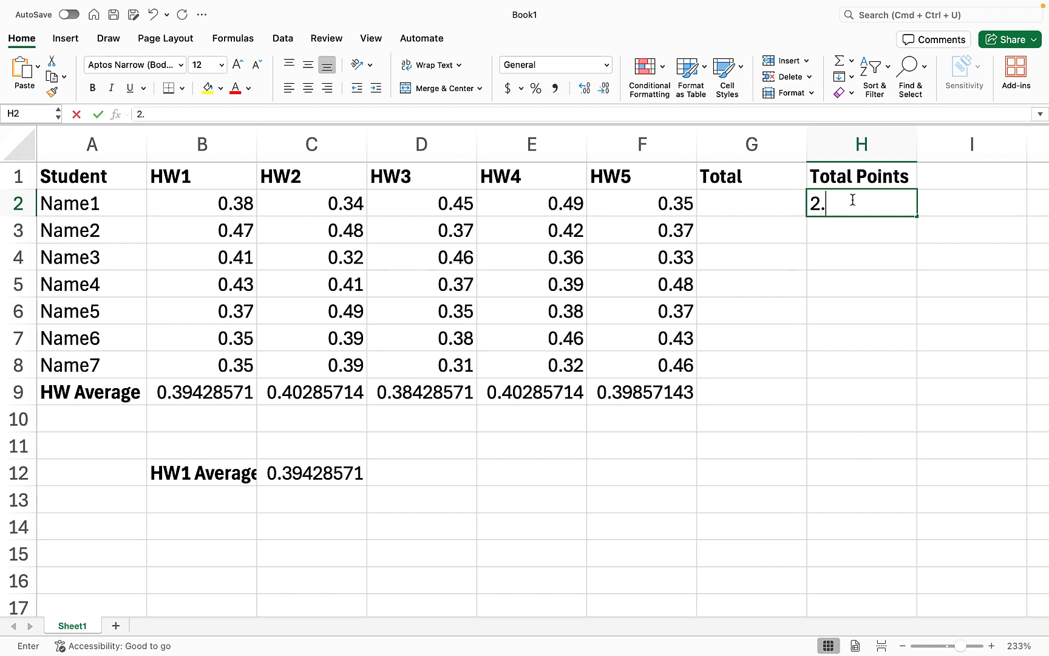
type("5")
key("Return")
Step: Enter =SUM(B2:F2) in G2 to total the first student's homework scores
key("Up")
key("Left")
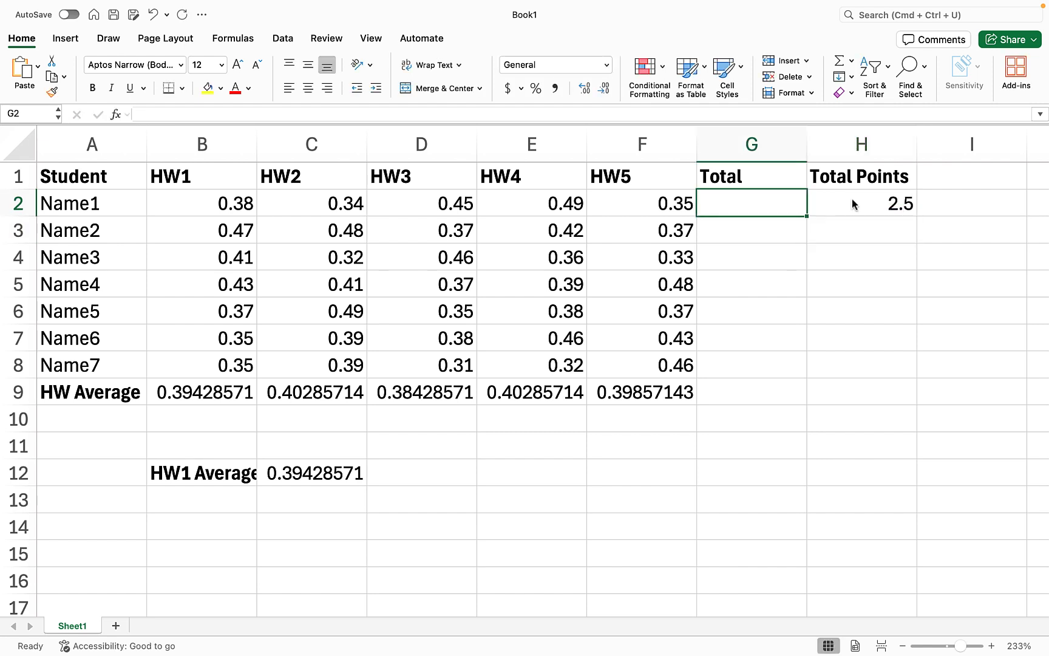
type("=SUM")
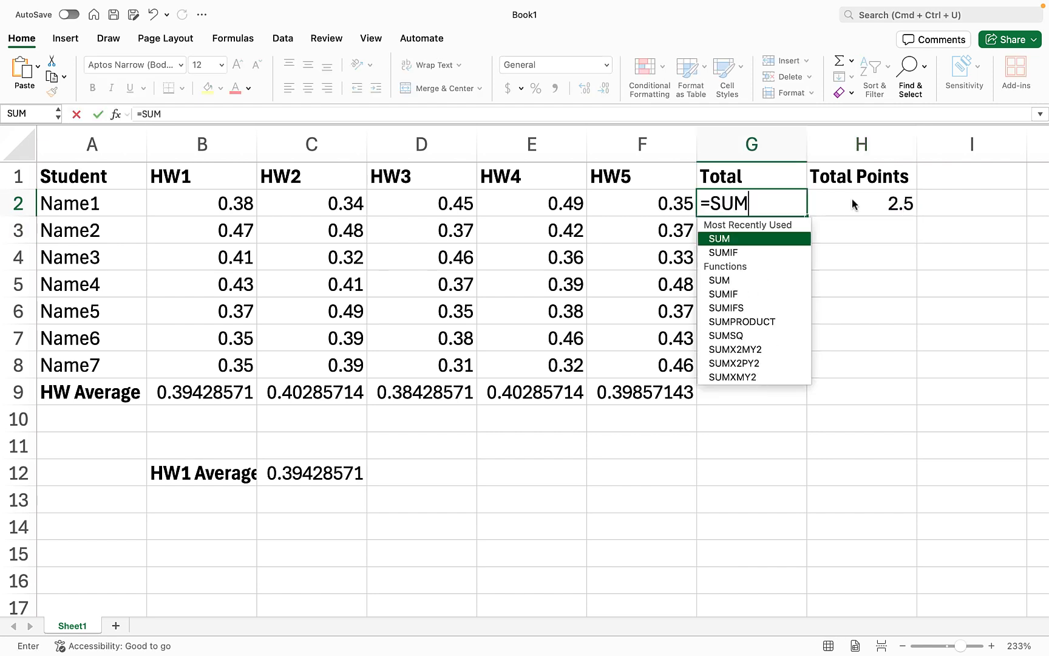
type("(")
key("Left")
key("Left")
key("Left")
key("Left")
key("Left")
type(":")
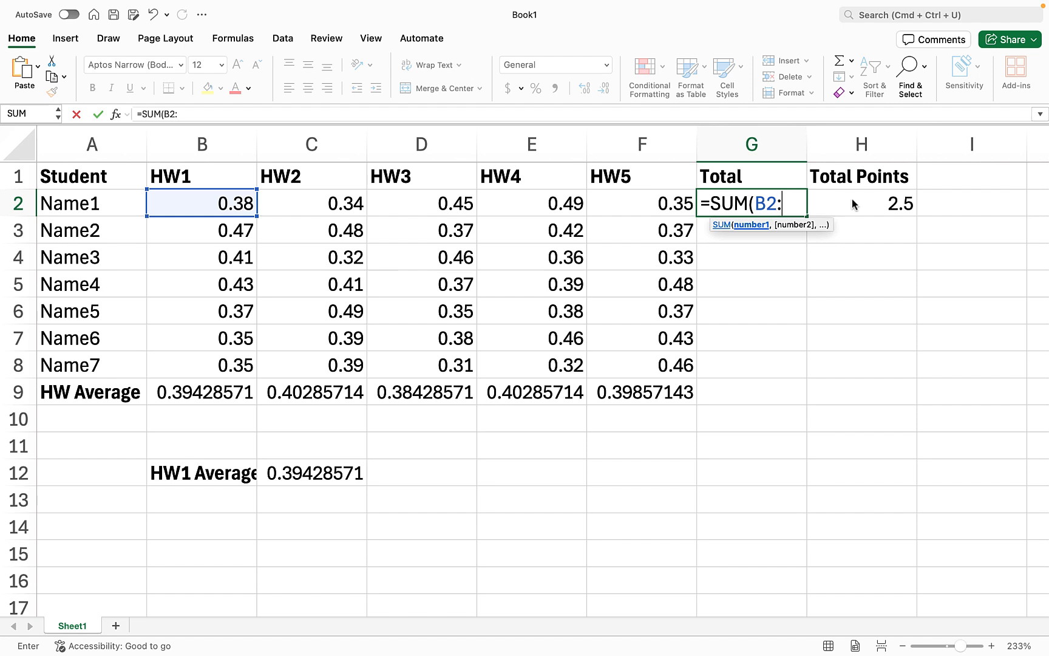
key("Right")
key("Right")
key("Right")
key("Right")
type(")")
key("Return")
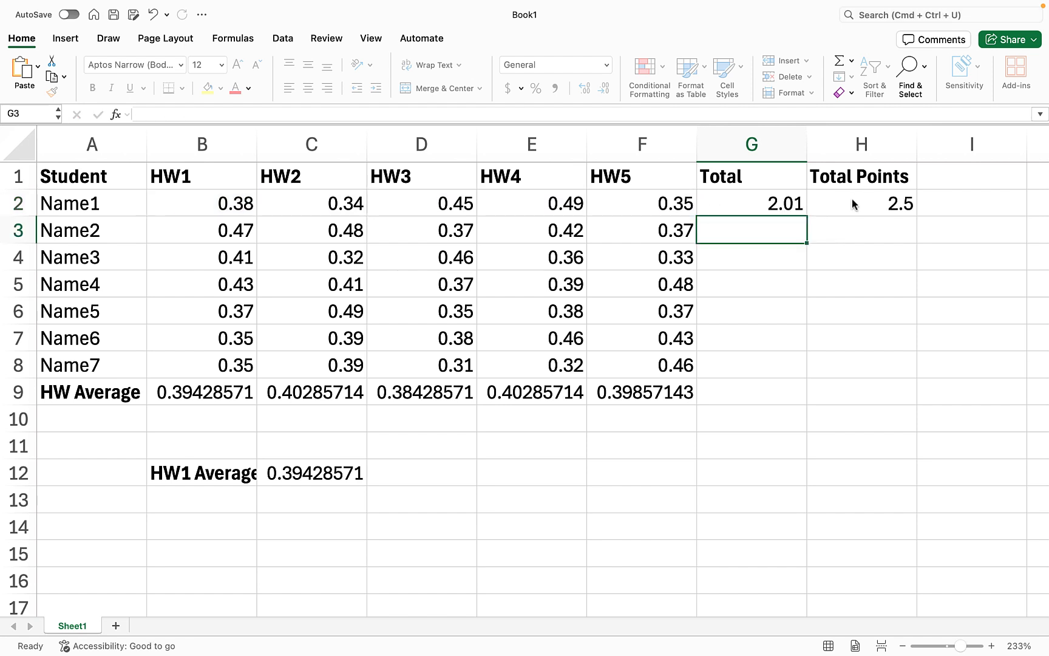
Step: Copy the sum formula in G2 and paste it into G3:G8 for the remaining students
left_click(782, 178)
key("Down")
key("super+c")
key("Down")
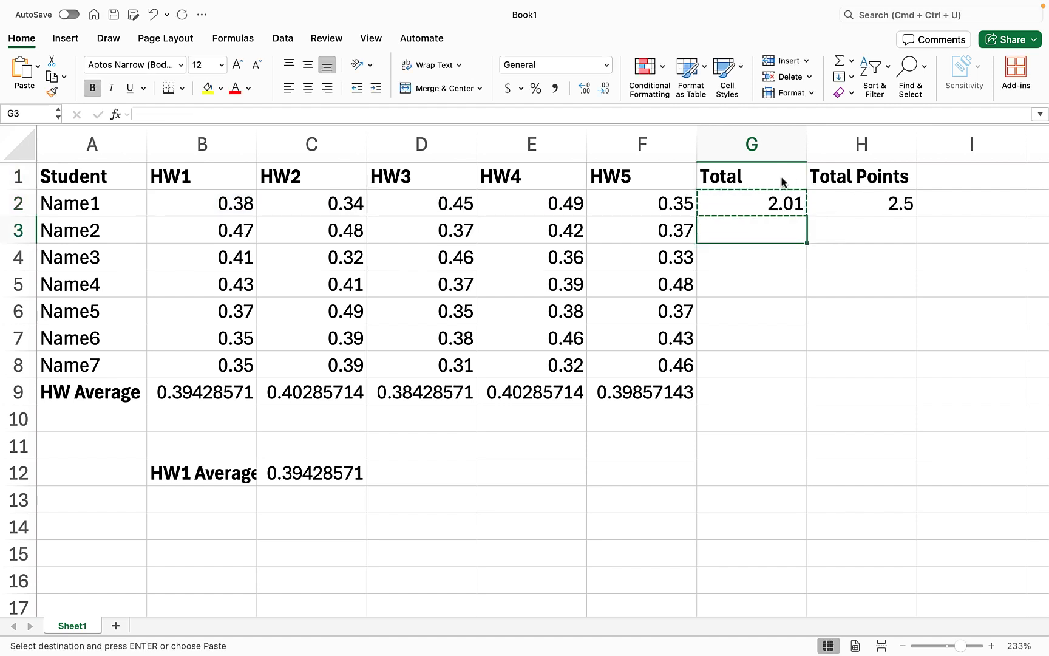
key("shift+Down")
key("shift+Down")
key("shift+Down")
key("shift+Down")
key("shift+Down")
key("super+v")
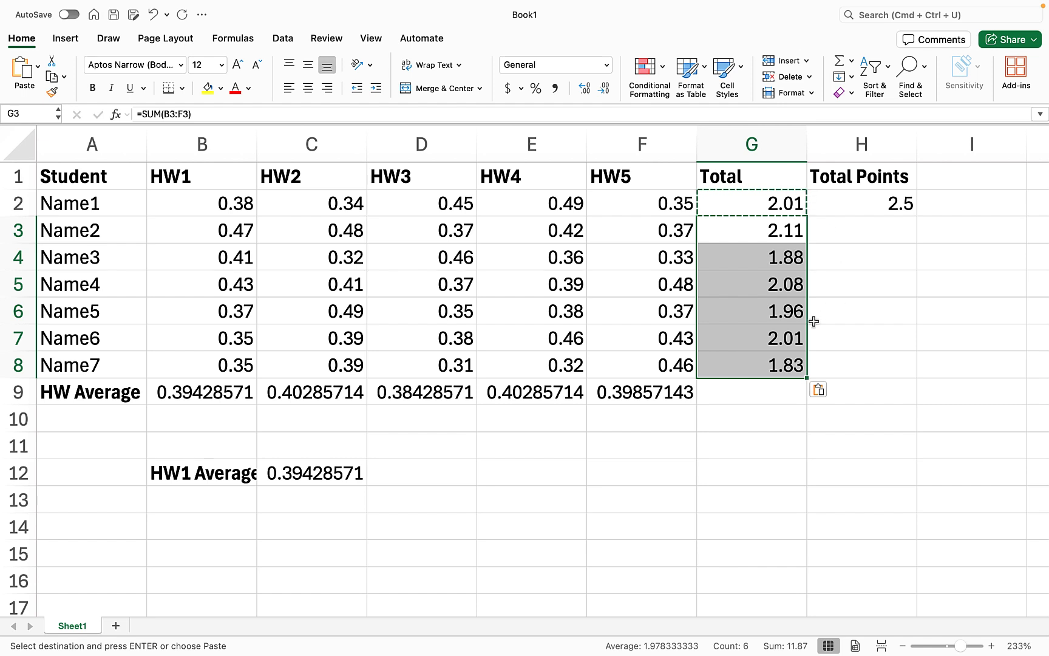
key("Escape")
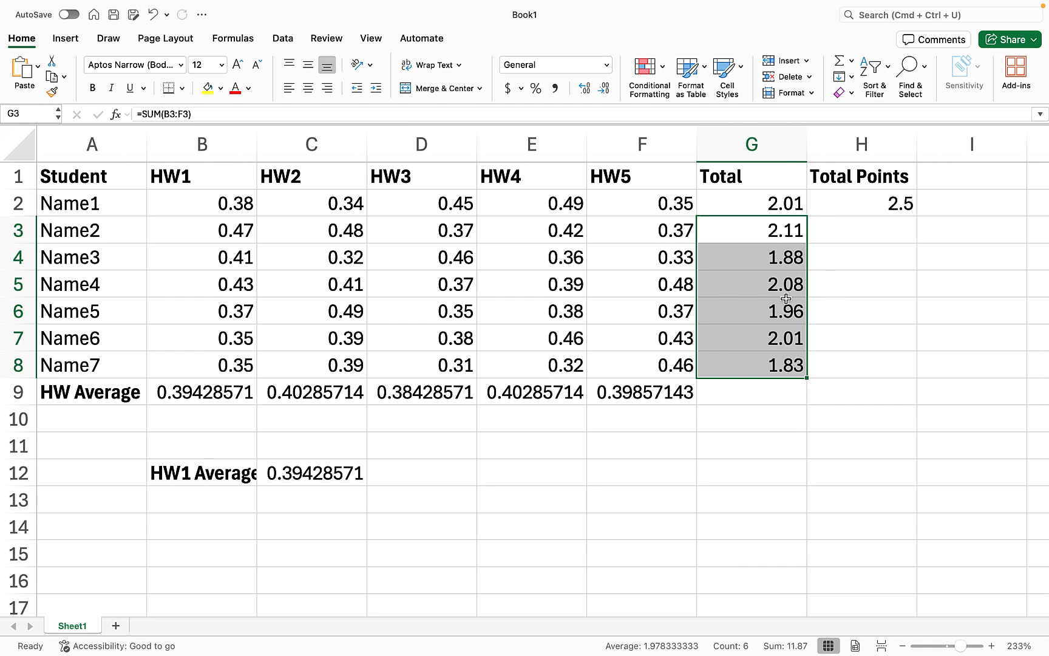
Step: Inspect the pasted SUM formulas in G6, G4 and G5 to check which row each one references
double_click(776, 314)
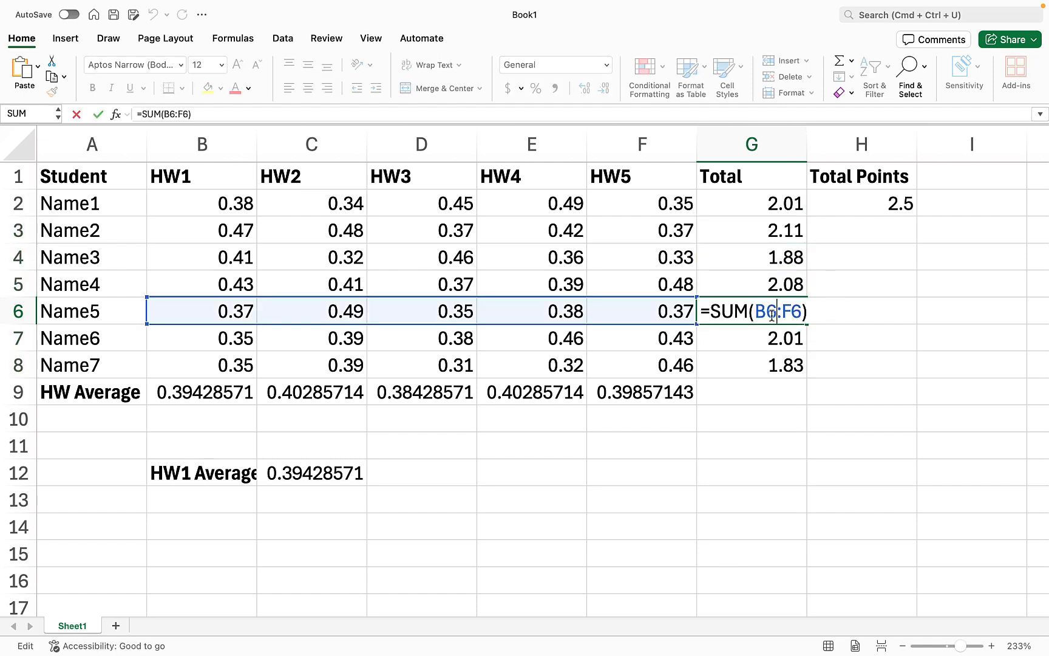
double_click(780, 255)
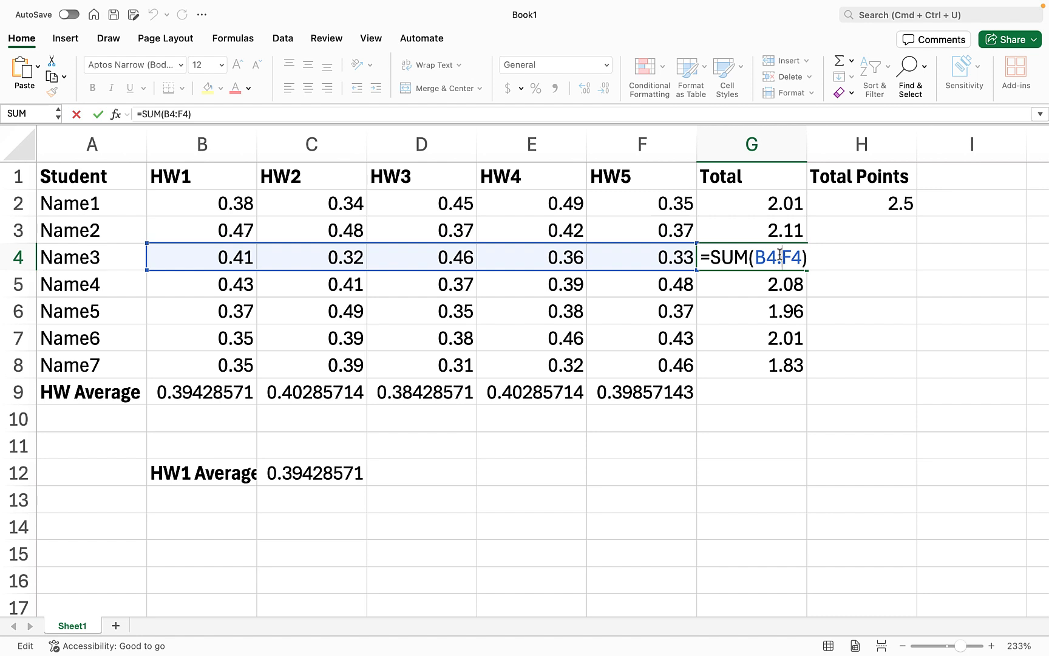
left_click(774, 285)
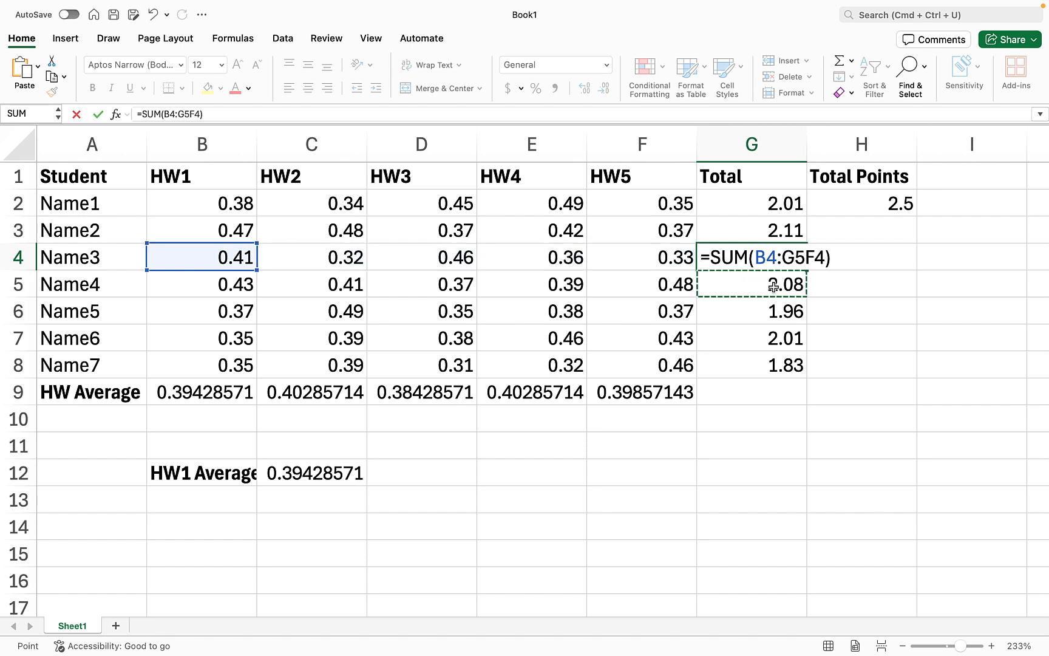
key("Escape")
double_click(770, 281)
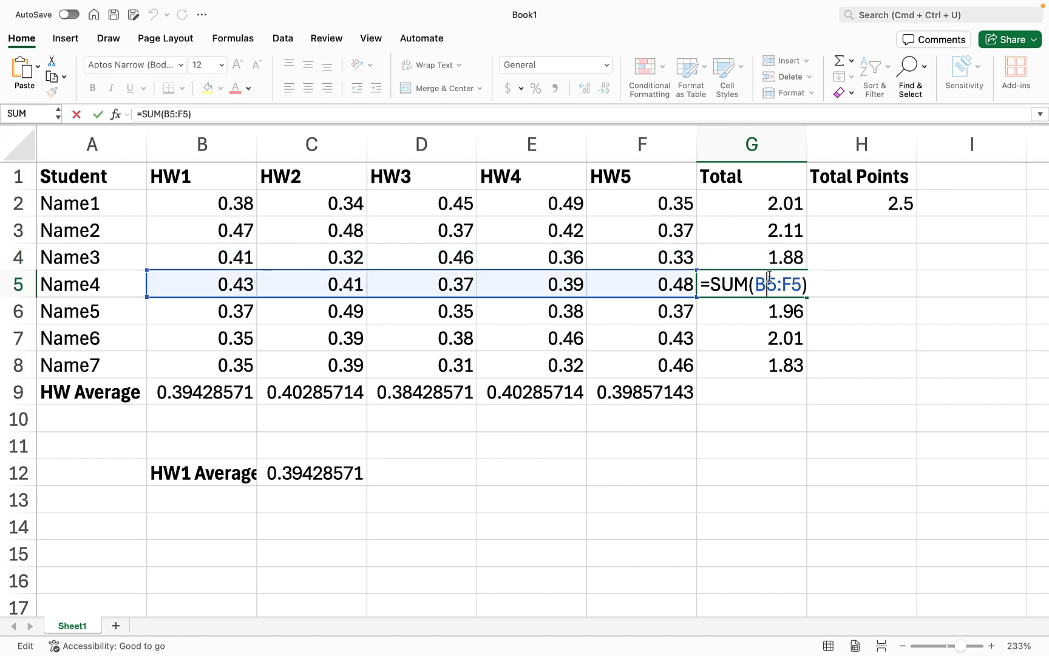
double_click(783, 253)
left_click(778, 203)
left_click(779, 171)
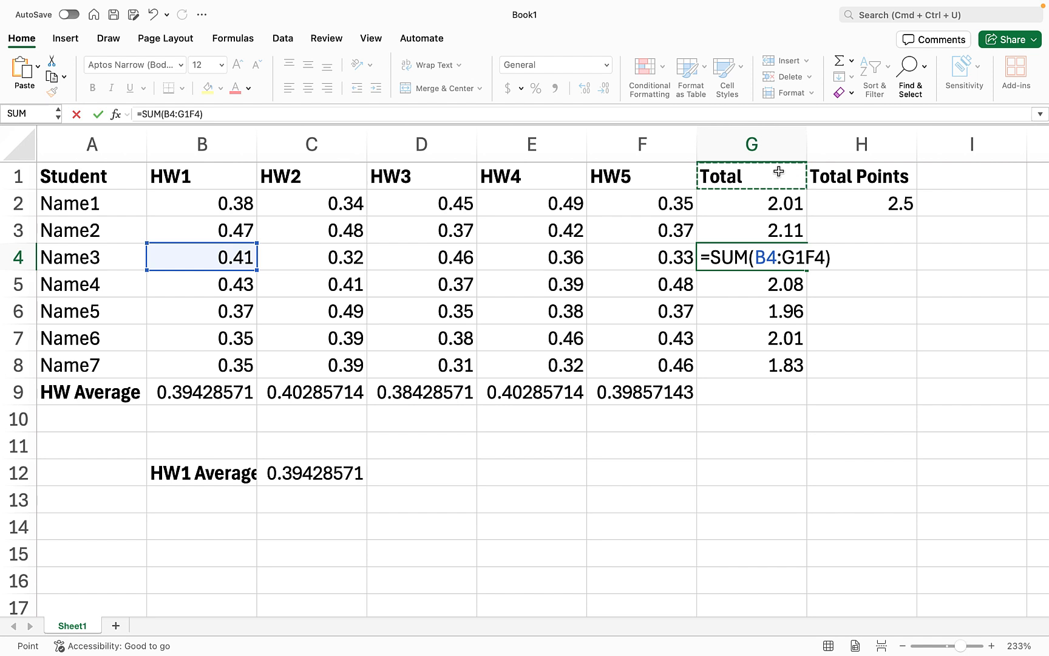
key("Escape")
Step: Change the heading in G1 to Percent
left_click(772, 175)
type("P")
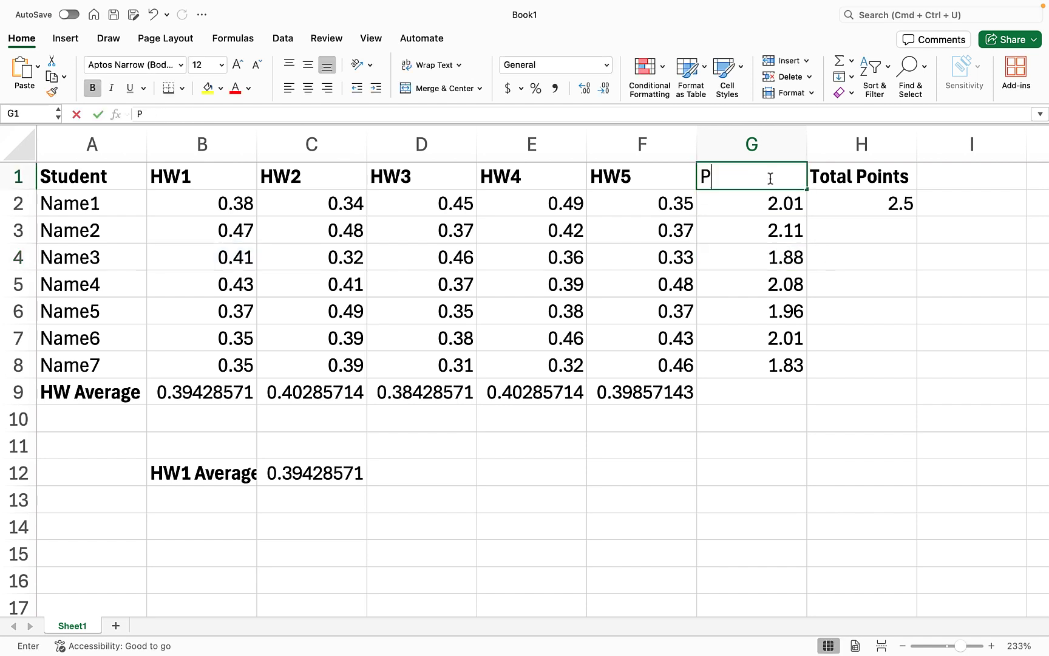
type("ercent")
key("Return")
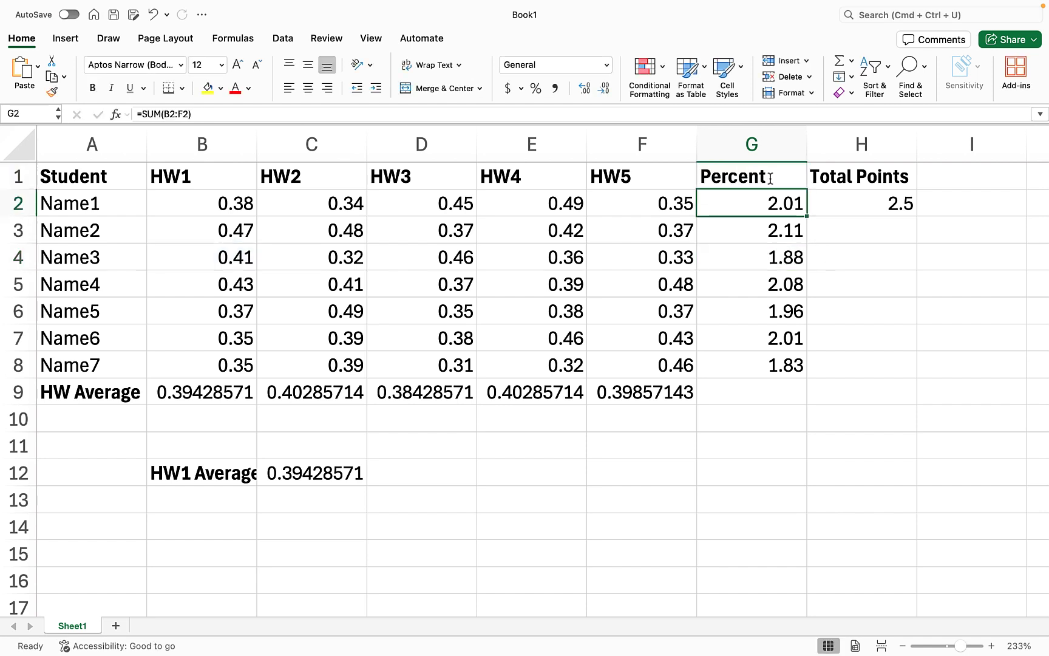
Step: Extend the G2 formula to =SUM(B2:F2)/H2 so the homework sum is divided by the total points
double_click(778, 206)
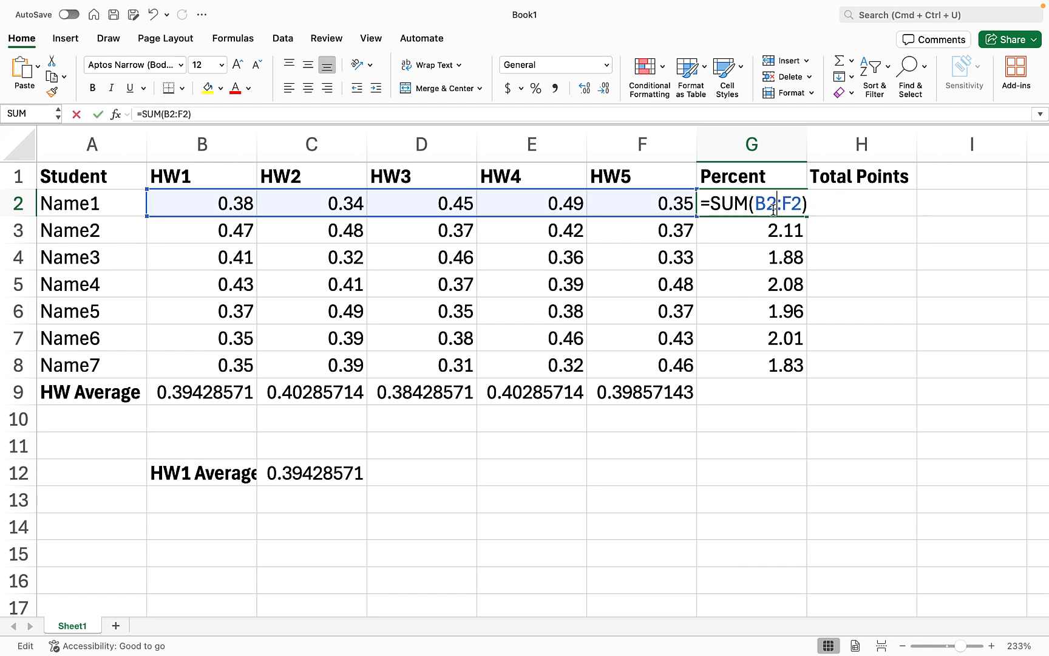
key("Right")
key("Right")
key("Right")
key("Right")
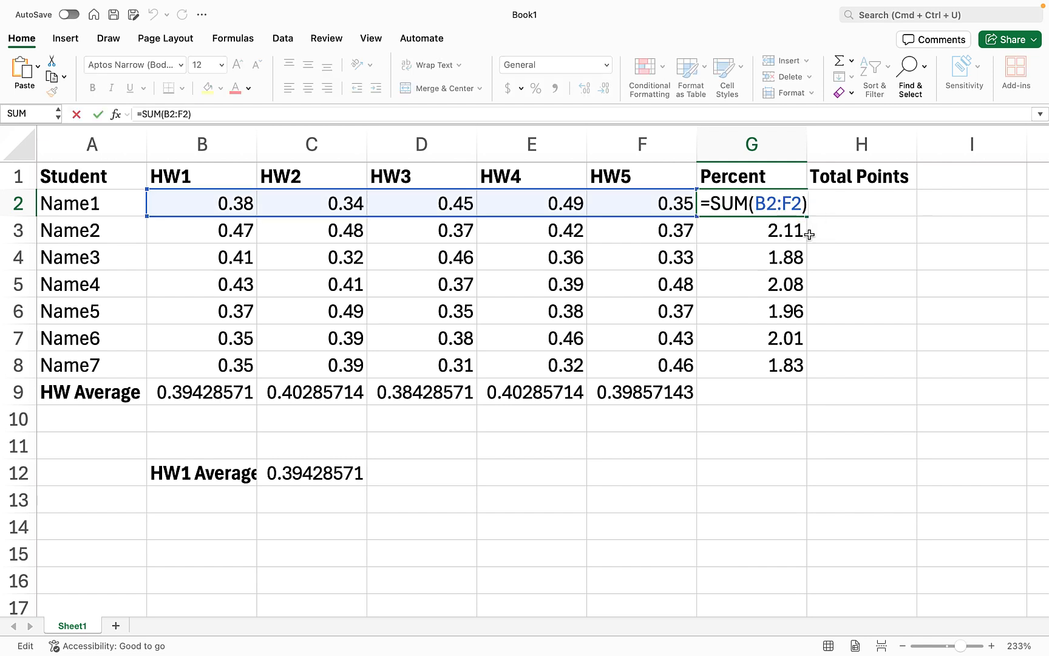
type("/H2")
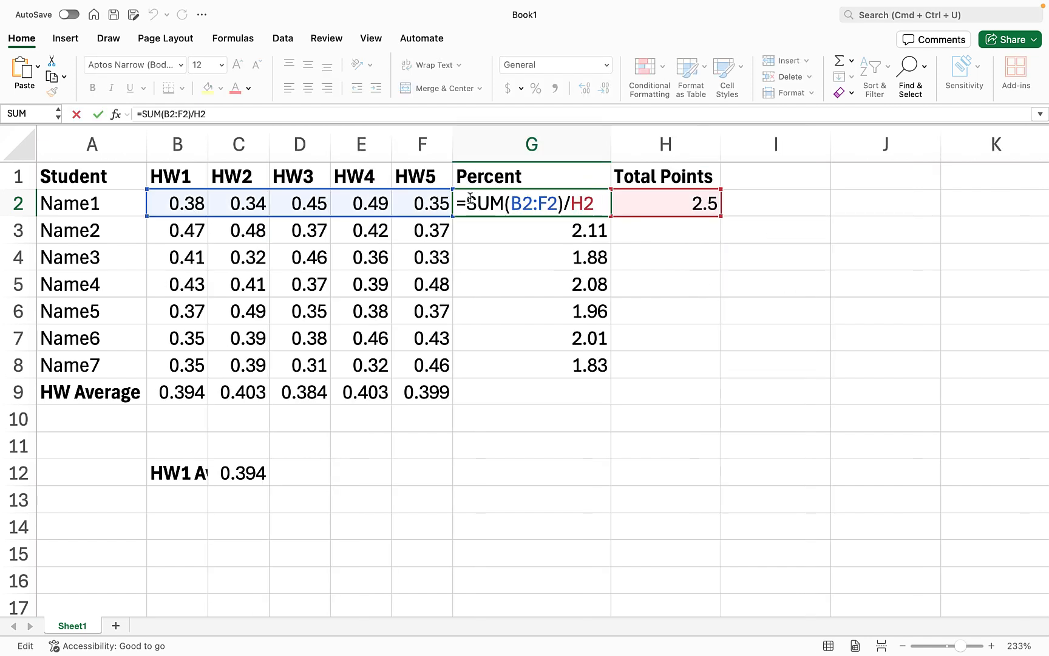
left_click_drag(466, 204, 600, 202)
key("Escape")
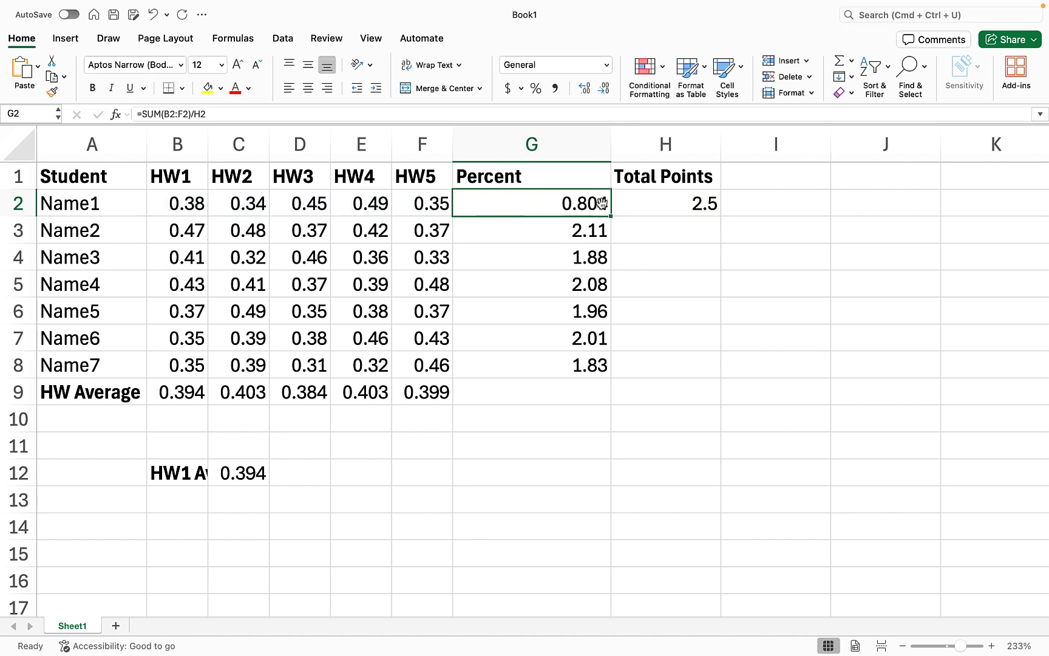
Step: Copy the G2 percent formula with its relative H2 reference and paste it into G3:G8
key("super+c")
left_click_drag(595, 232, 595, 365)
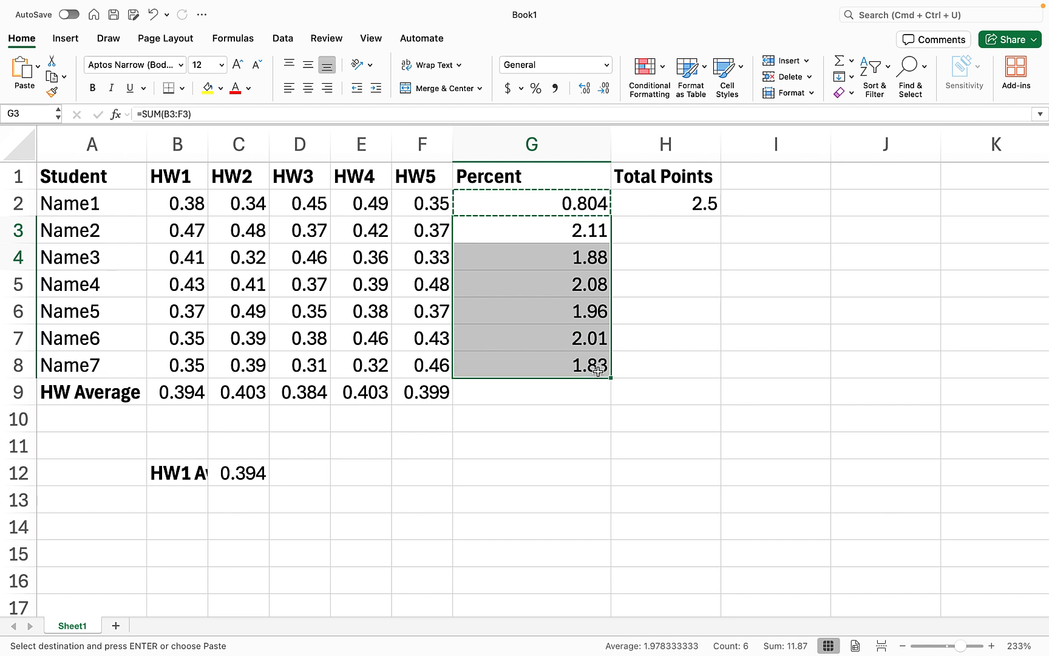
key("super+v")
left_click(691, 229)
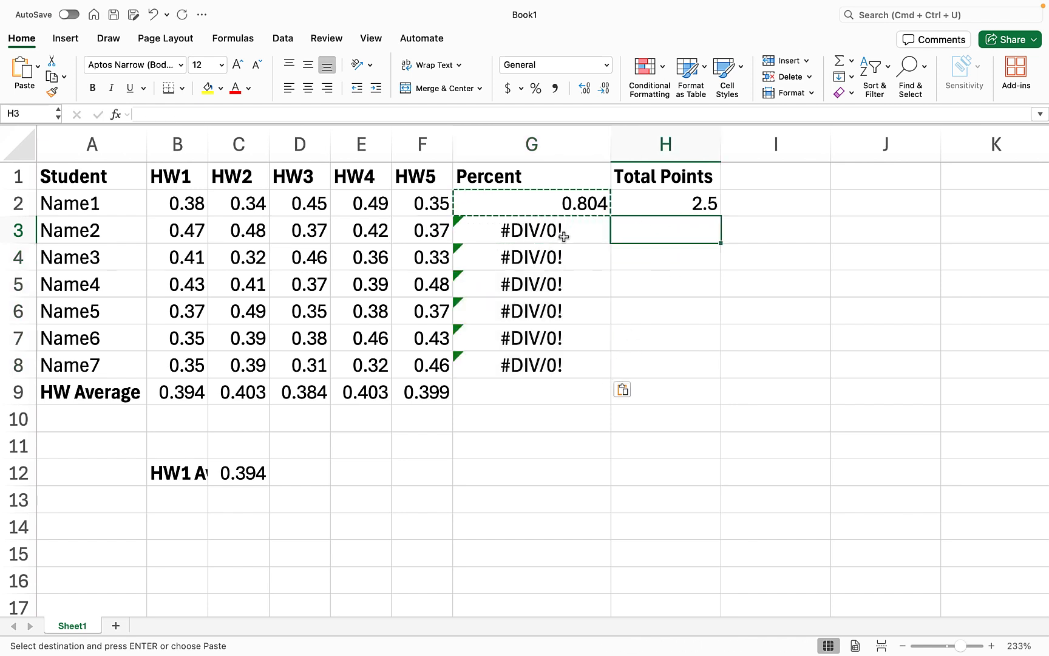
Step: Inspect the pasted formula in G3 and compare its divisor reference with the total points cell H2
double_click(565, 235)
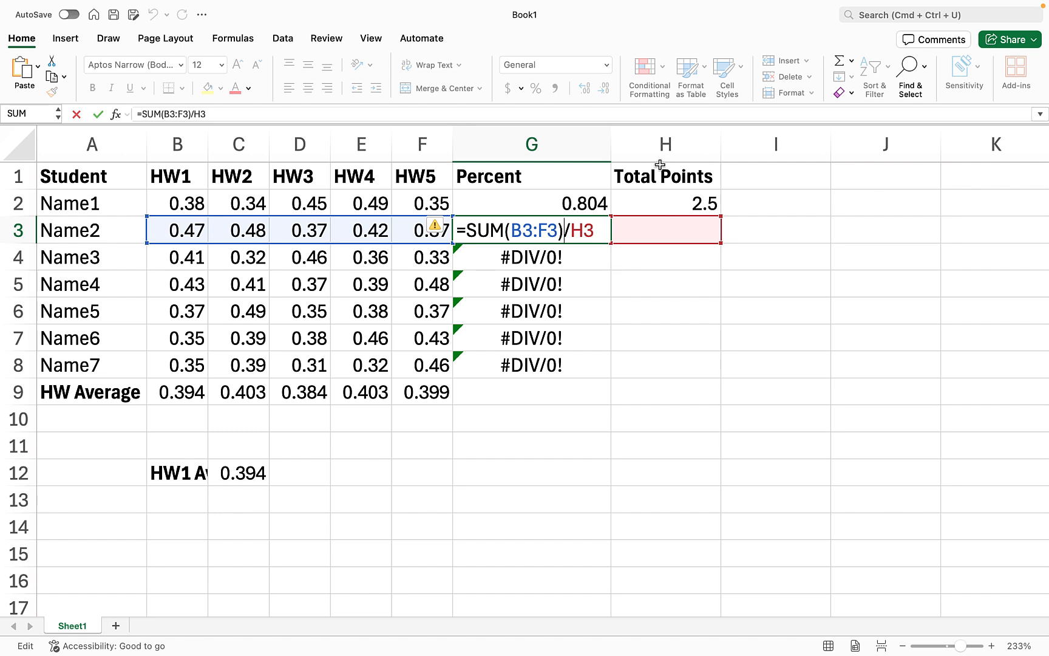
left_click(676, 205)
left_click(572, 223)
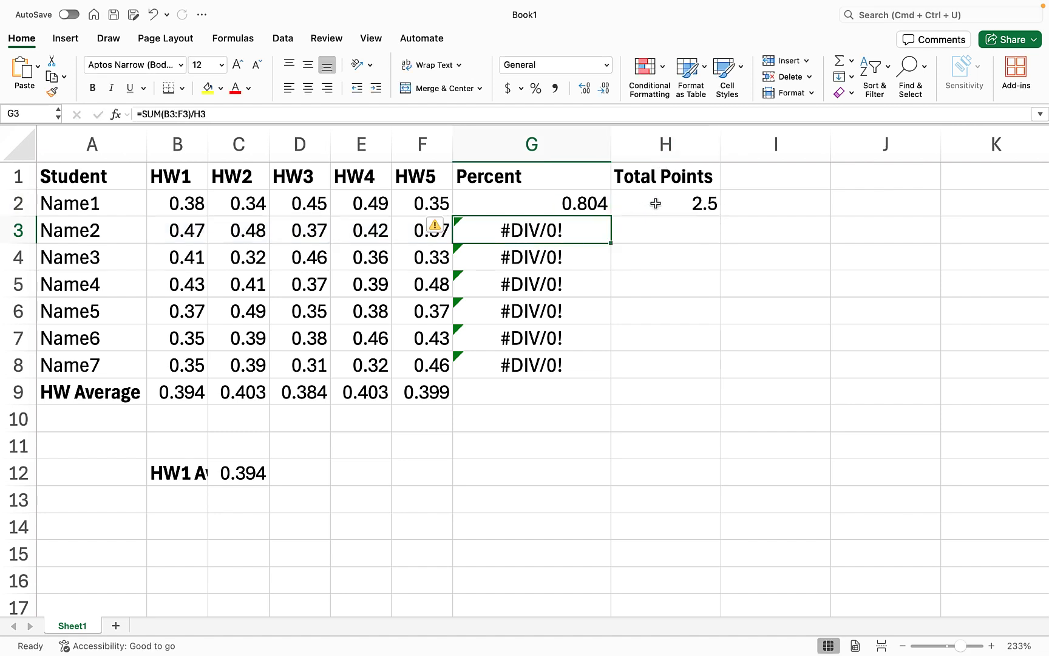
left_click(655, 204)
left_click(589, 220)
Step: Lock the row of the total points reference in G2 so the formula reads =SUM(B2:F2)/H$2
left_click(596, 203)
double_click(596, 206)
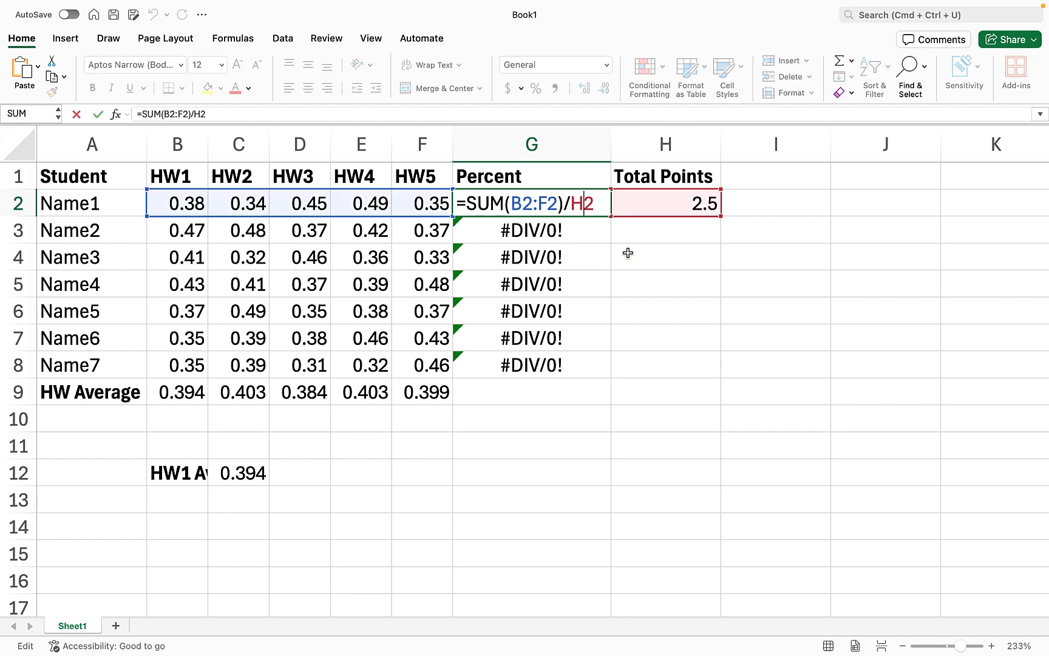
type("$")
key("super+Return")
Step: Copy the row-locked formula from G2 into G3:G8 and check the references in G7
key("super+c")
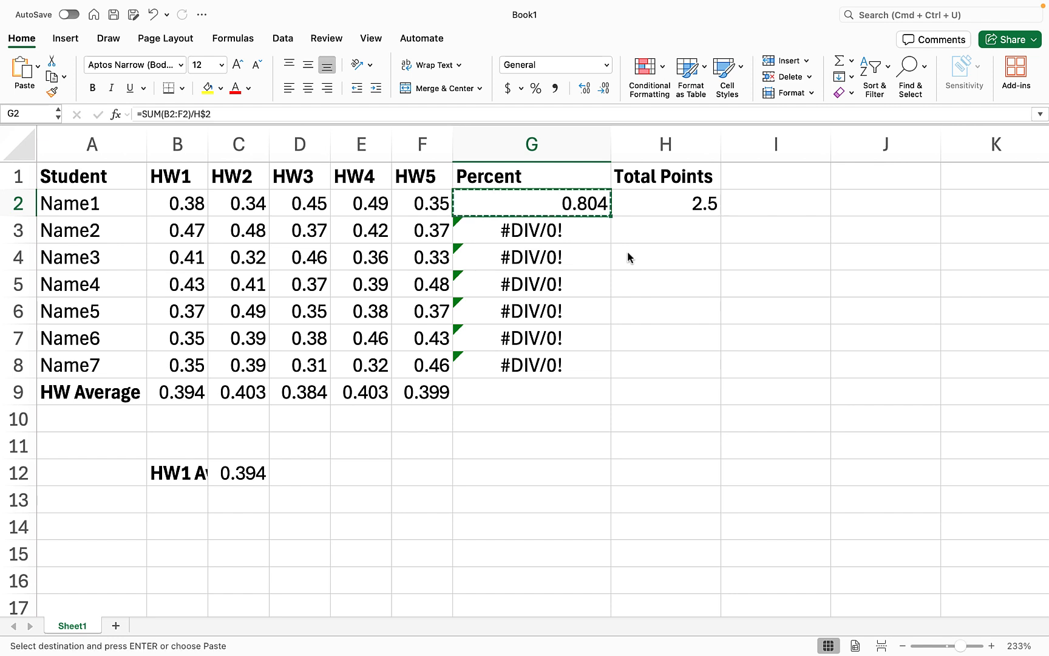
left_click_drag(585, 230, 586, 238)
left_click_drag(585, 239, 584, 363)
double_click(584, 339)
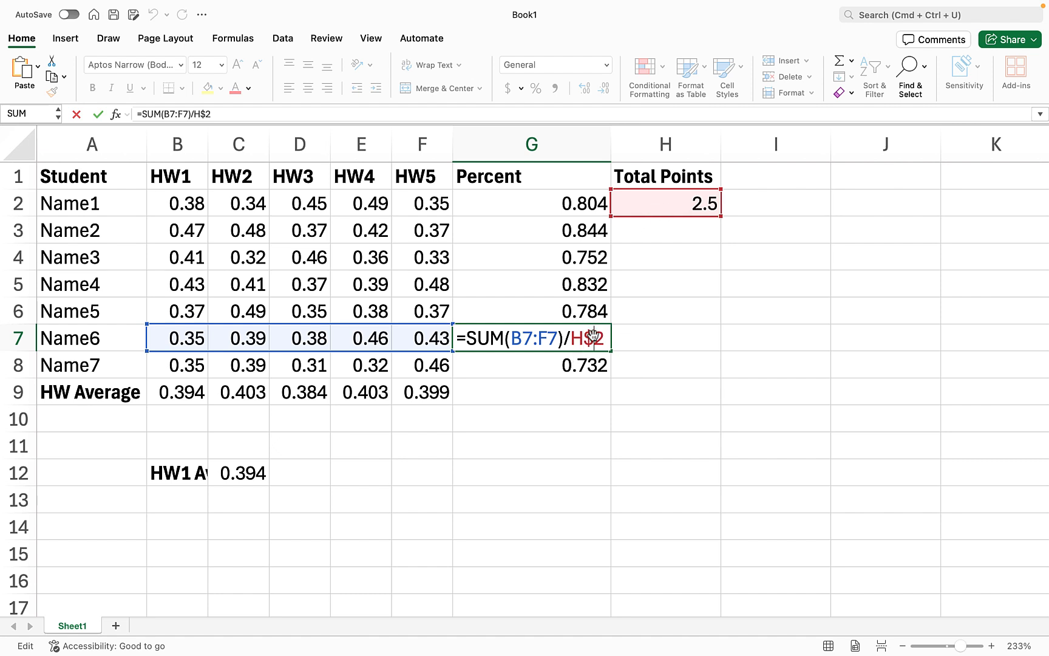
left_click(585, 314)
Step: Copy the percent formula from G7 and paste it into I7 to test a move across columns
left_click(577, 339)
key("super+c")
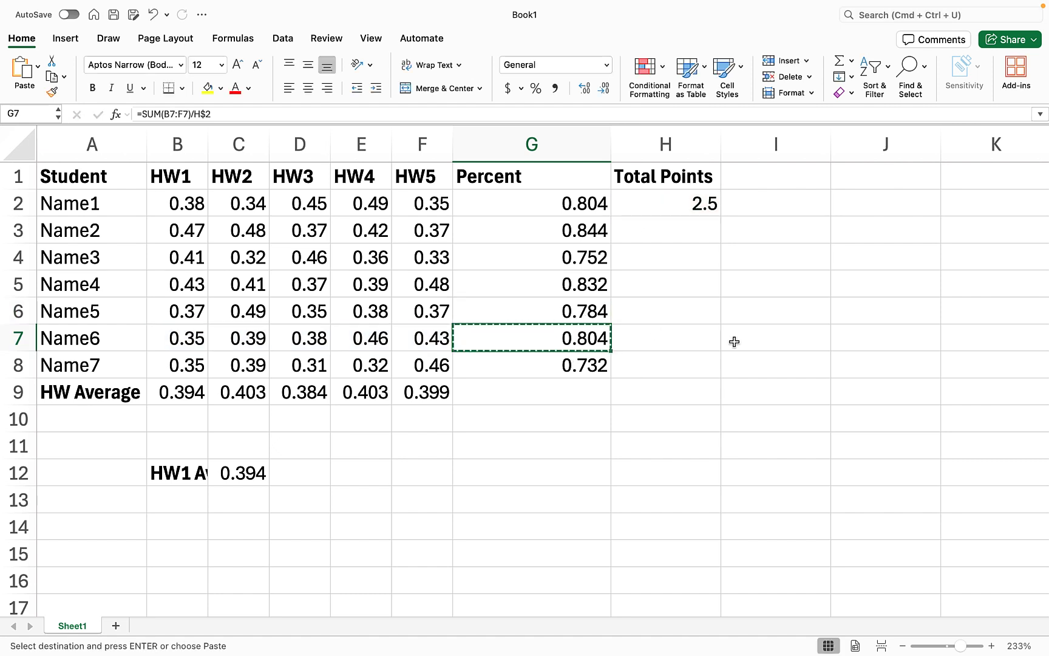
left_click(780, 345)
key("super+v")
Step: Examine the divisor reference in the I7 formula and compare it with the one in G7
double_click(781, 346)
left_click_drag(780, 339, 873, 338)
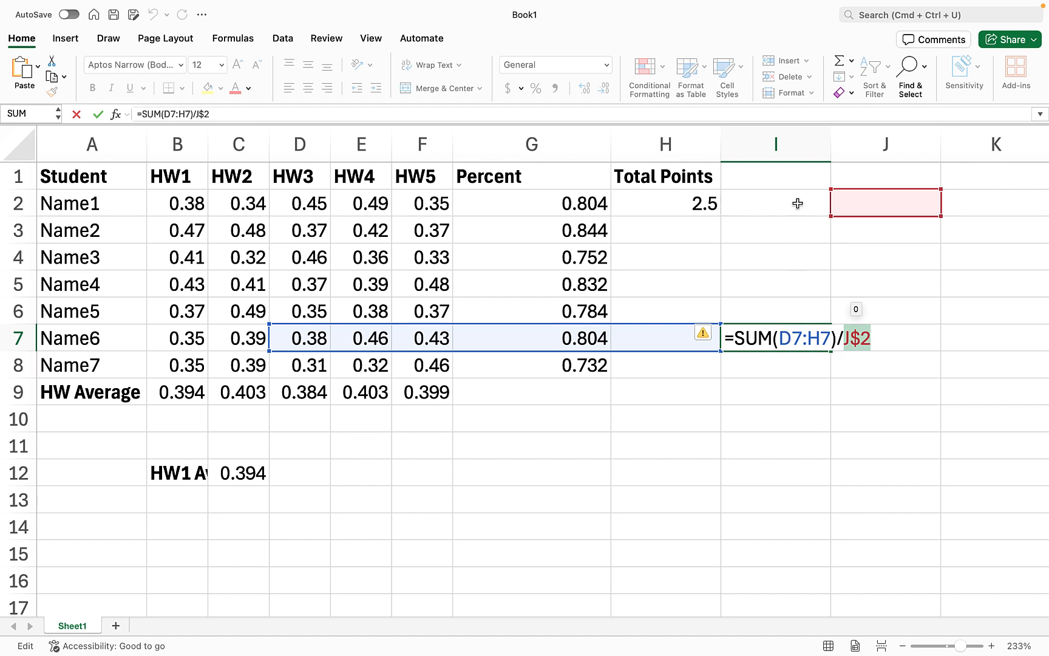
left_click(574, 339)
key("Escape")
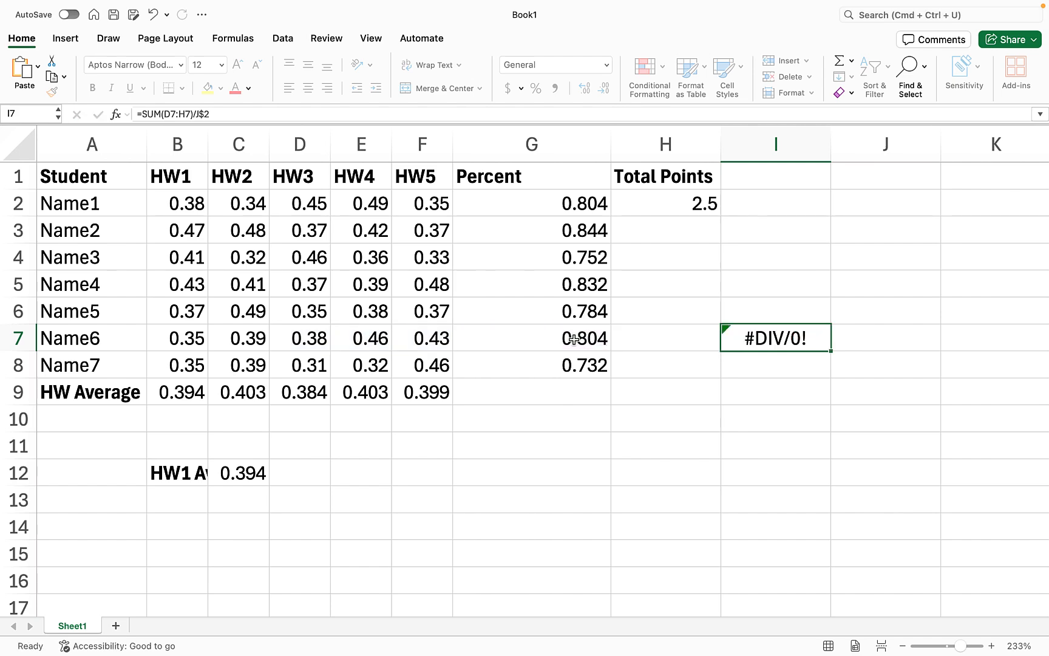
double_click(574, 338)
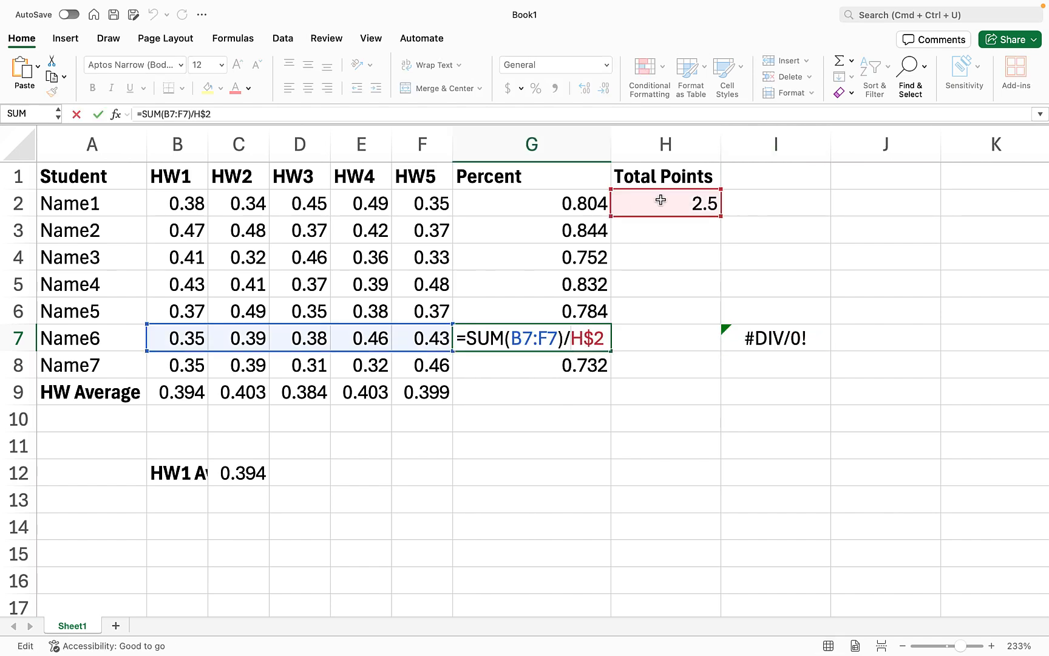